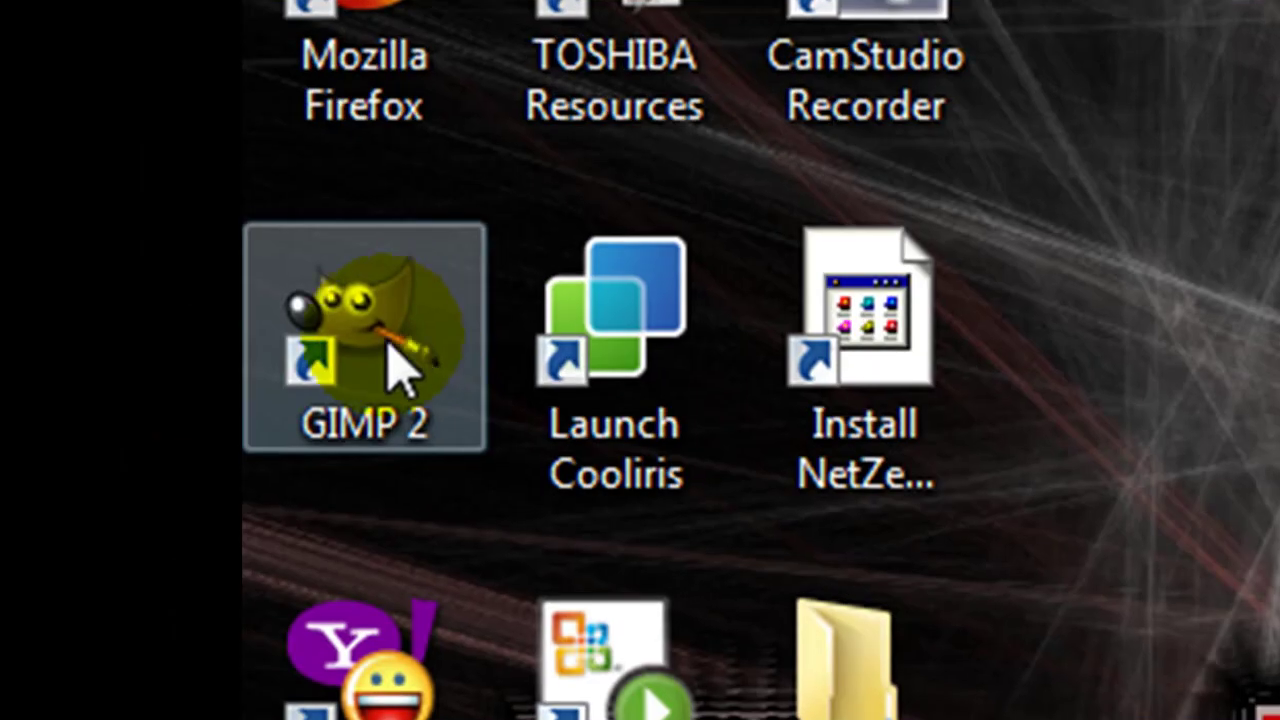
# - Launch GIMP 2 from its desktop shortcut, briefly showing and dismissing the Flip 3D window switcher
pyautogui.click(104, 230)
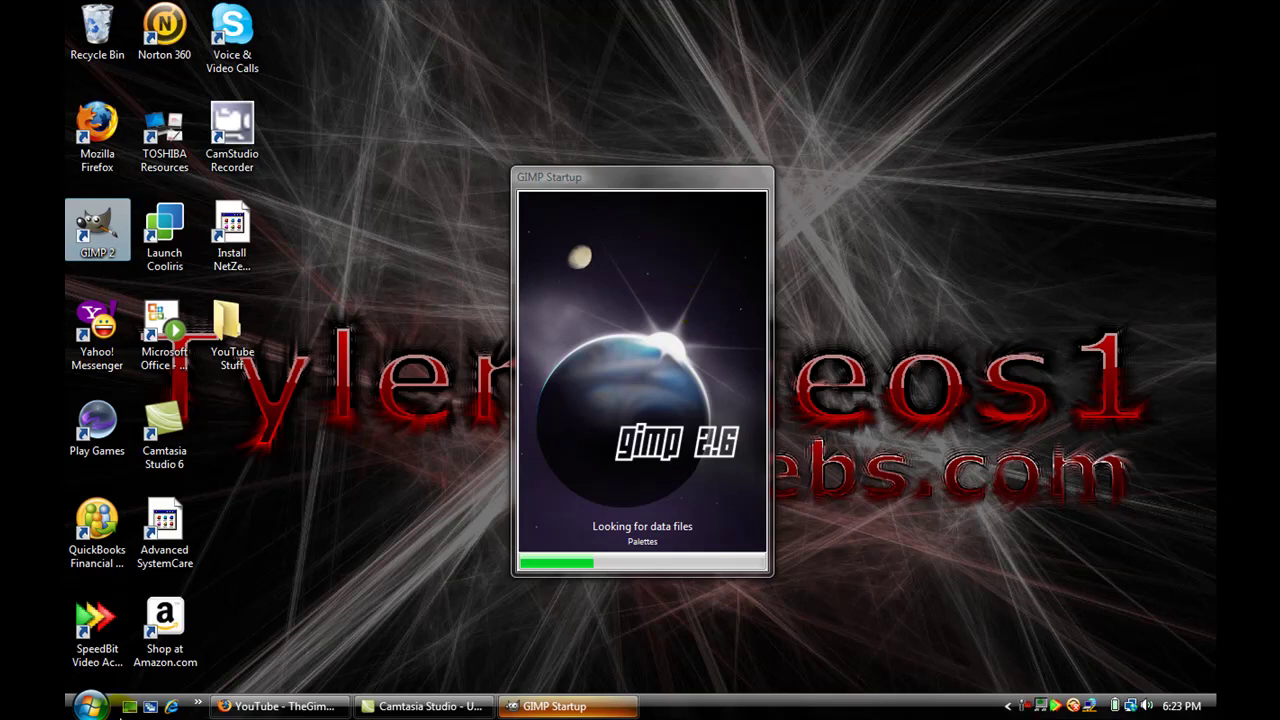
pyautogui.click(151, 706)
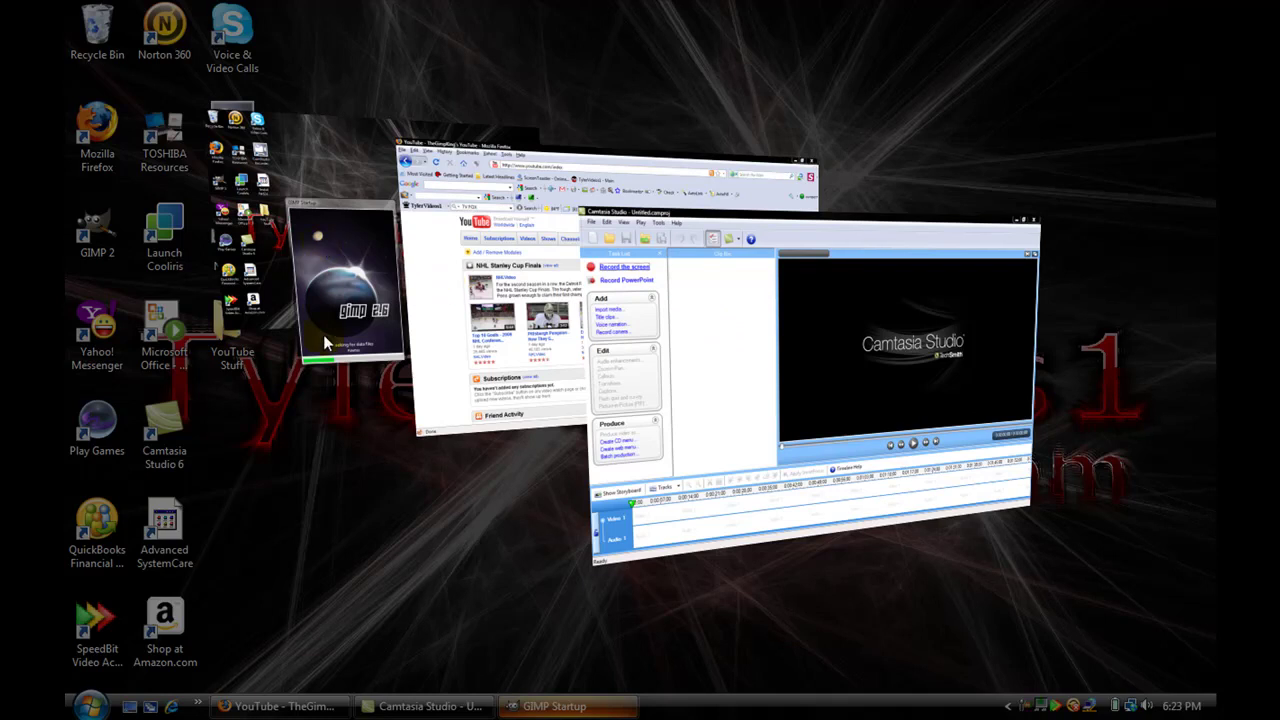
pyautogui.click(310, 141)
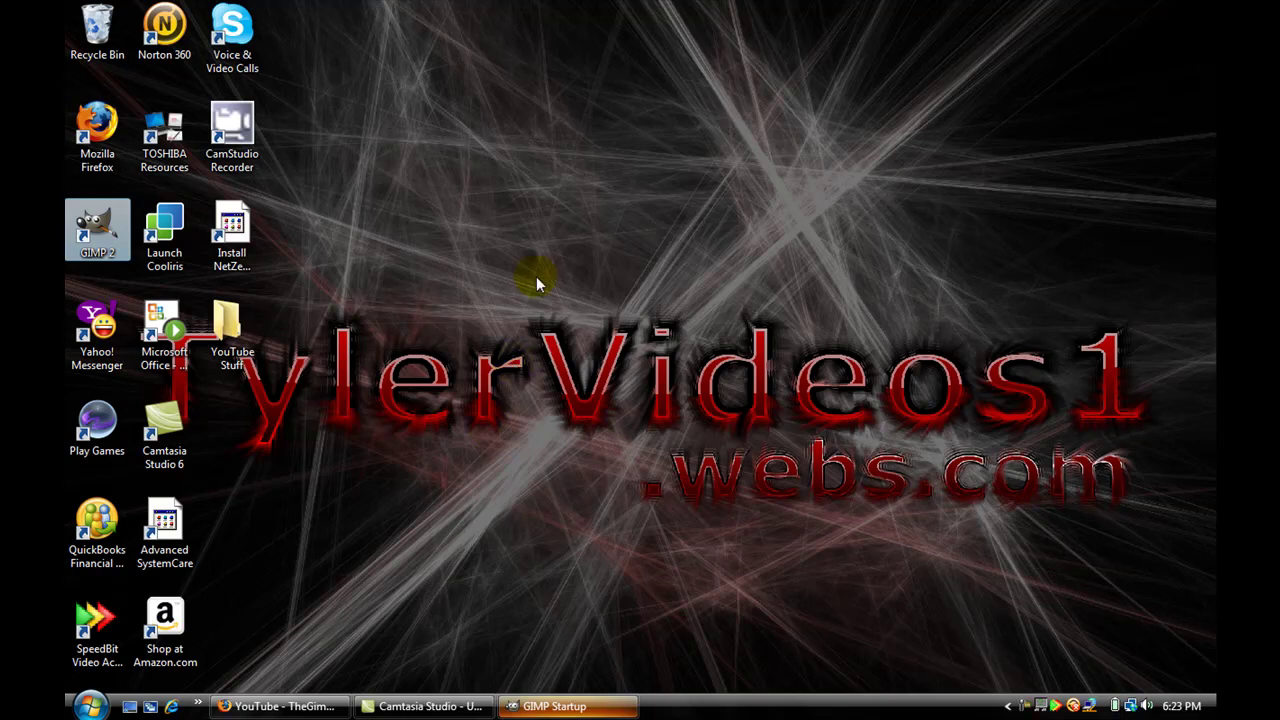
# - Select all desktop icons and rearrange them with GIMP 2 in the top-left spot, then deselect
pyautogui.moveTo(285, 640)
pyautogui.mouseDown()
pyautogui.moveTo(77, 68)
pyautogui.moveTo(66, 4)
pyautogui.mouseUp()
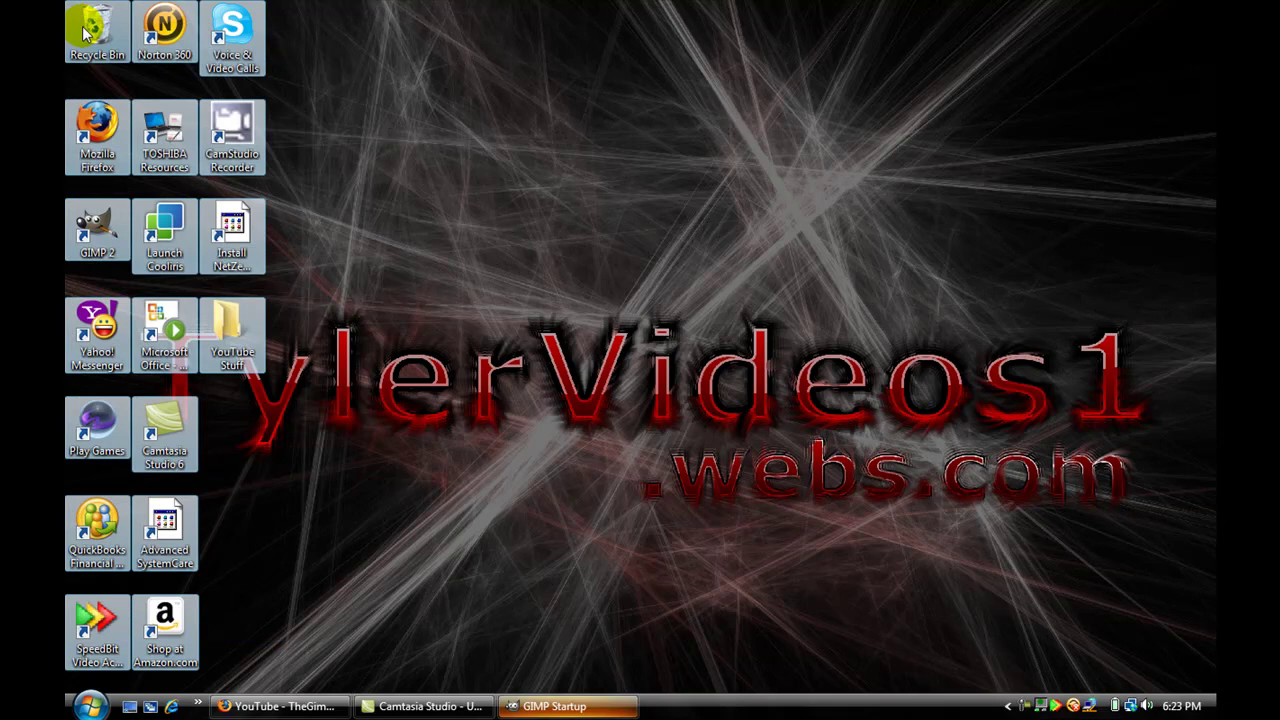
pyautogui.moveTo(135, 120)
pyautogui.mouseDown()
pyautogui.moveTo(323, 380)
pyautogui.moveTo(411, 551)
pyautogui.moveTo(133, 119)
pyautogui.moveTo(75, 225)
pyautogui.mouseUp()
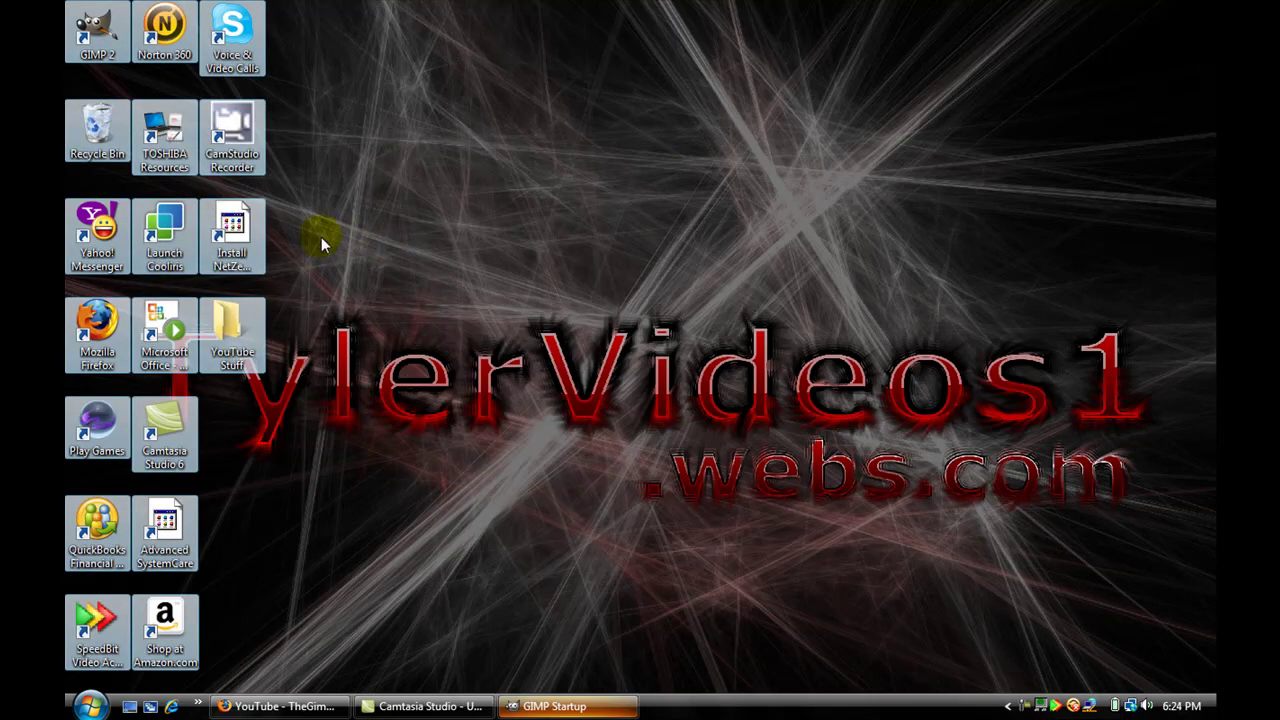
pyautogui.moveTo(165, 228); pyautogui.dragTo(435, 228)
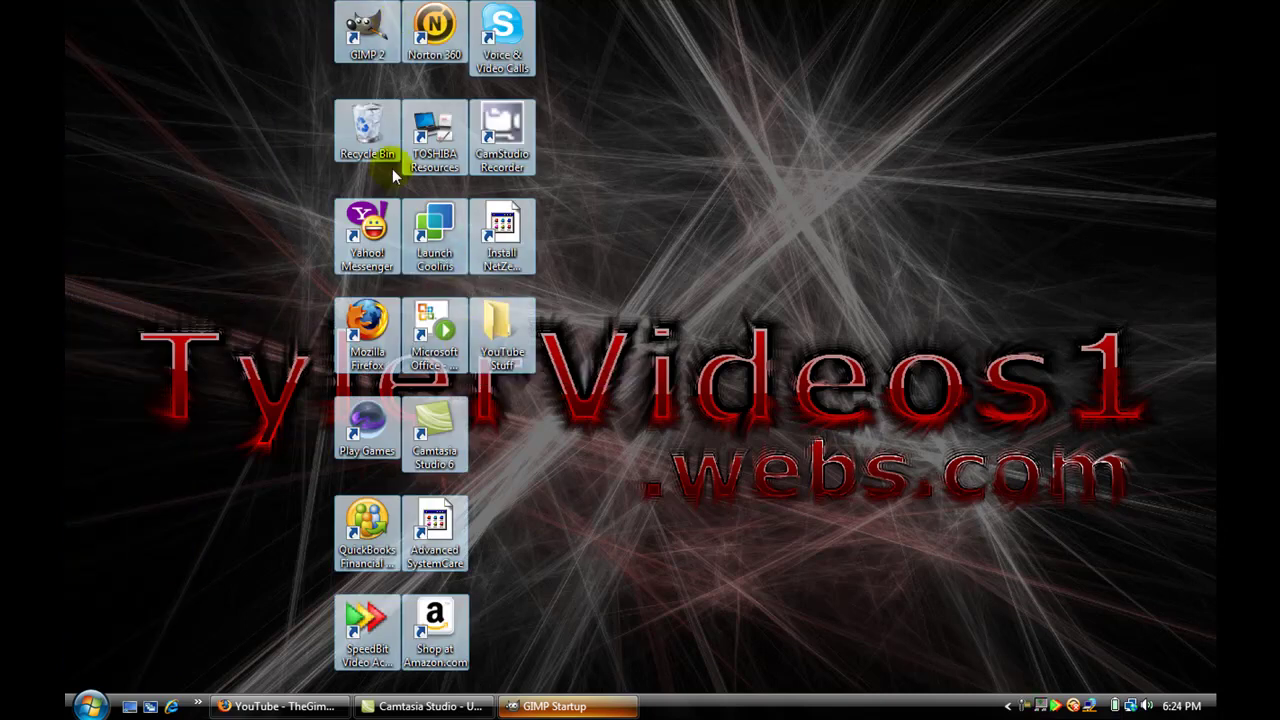
pyautogui.moveTo(375, 150); pyautogui.dragTo(92, 50)
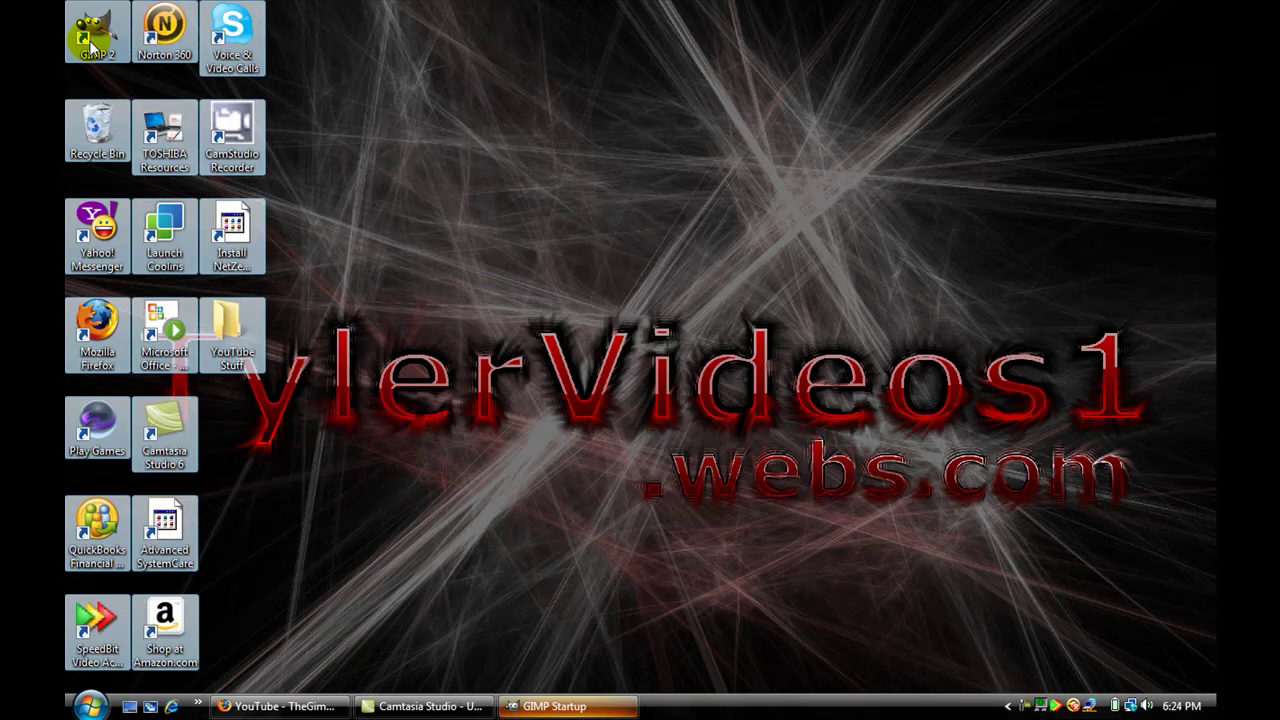
pyautogui.click(383, 238)
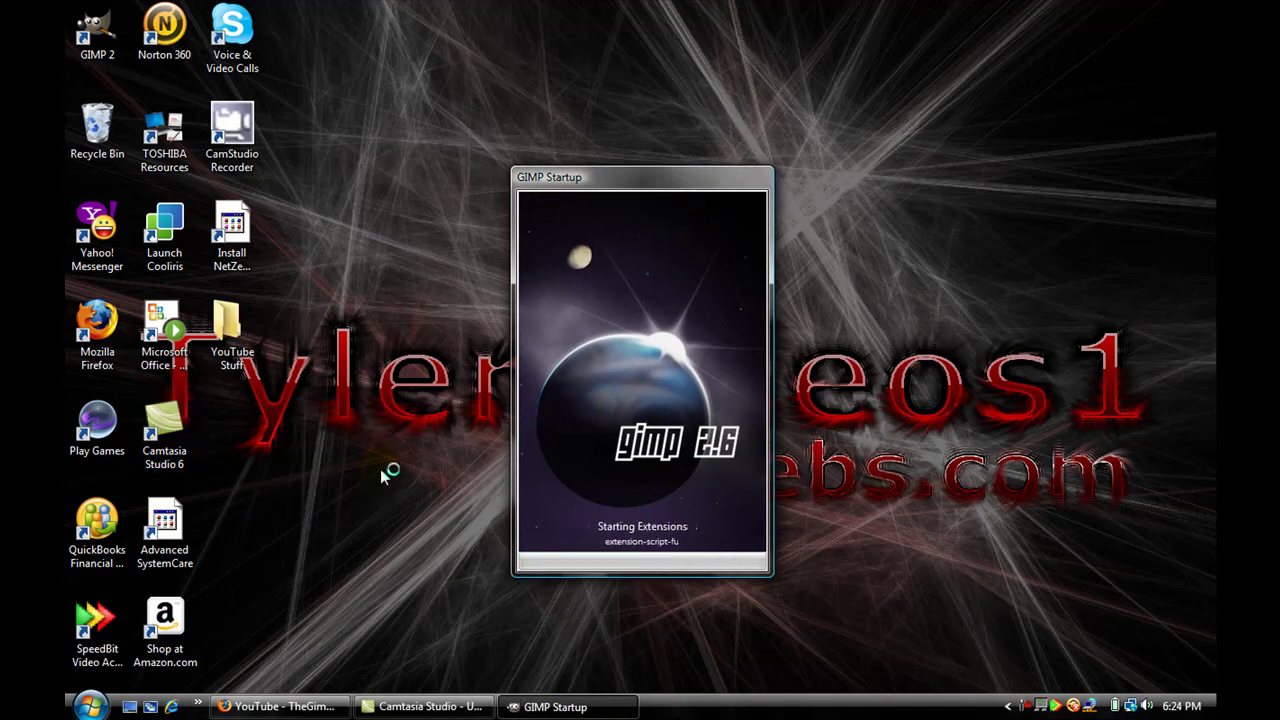
# - Tidy the desktop and GIMP window, then create a new 640×400 image
pyautogui.moveTo(97, 125); pyautogui.dragTo(435, 222)
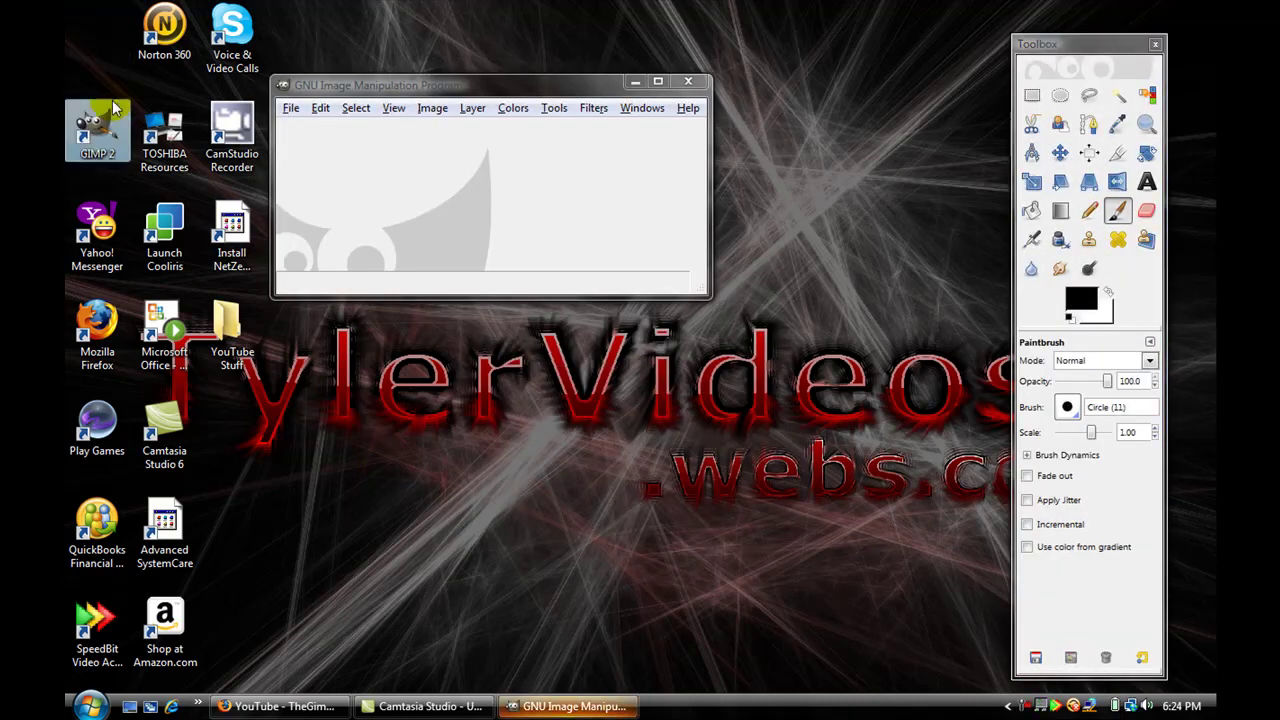
pyautogui.moveTo(400, 76)
pyautogui.mouseDown()
pyautogui.moveTo(405, 228)
pyautogui.moveTo(115, 35)
pyautogui.mouseUp()
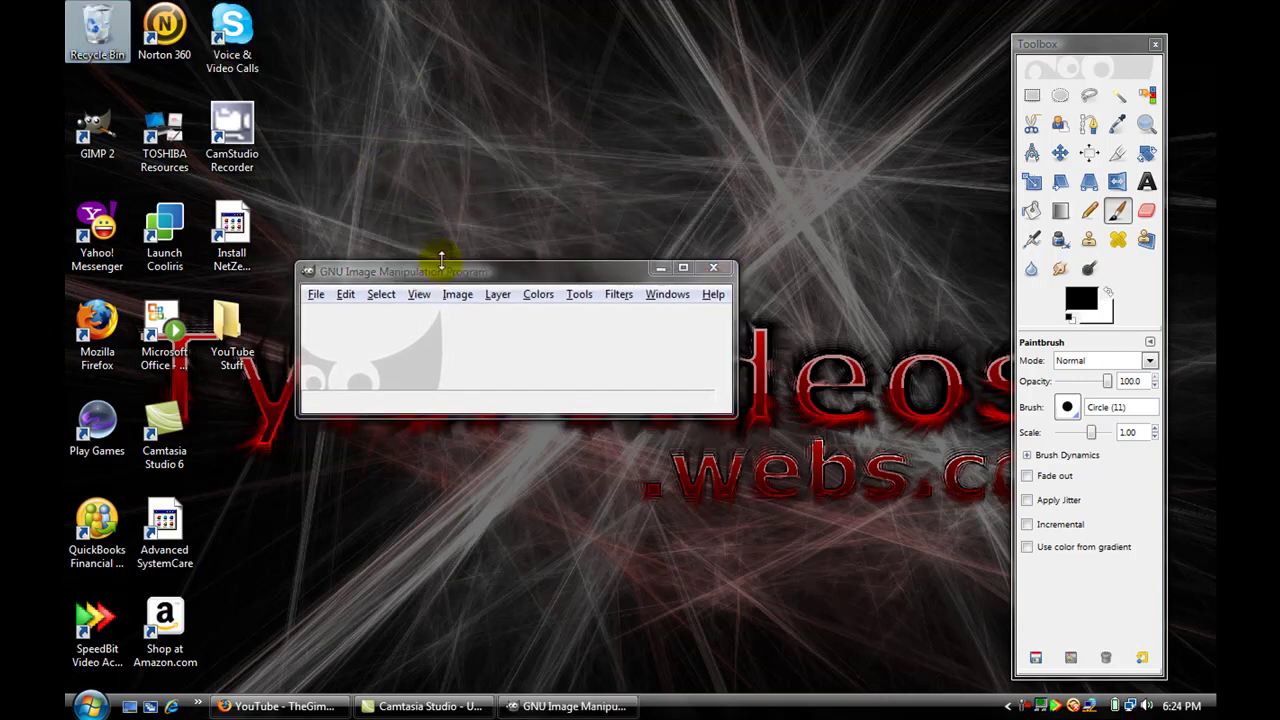
pyautogui.moveTo(442, 263); pyautogui.dragTo(440, 168)
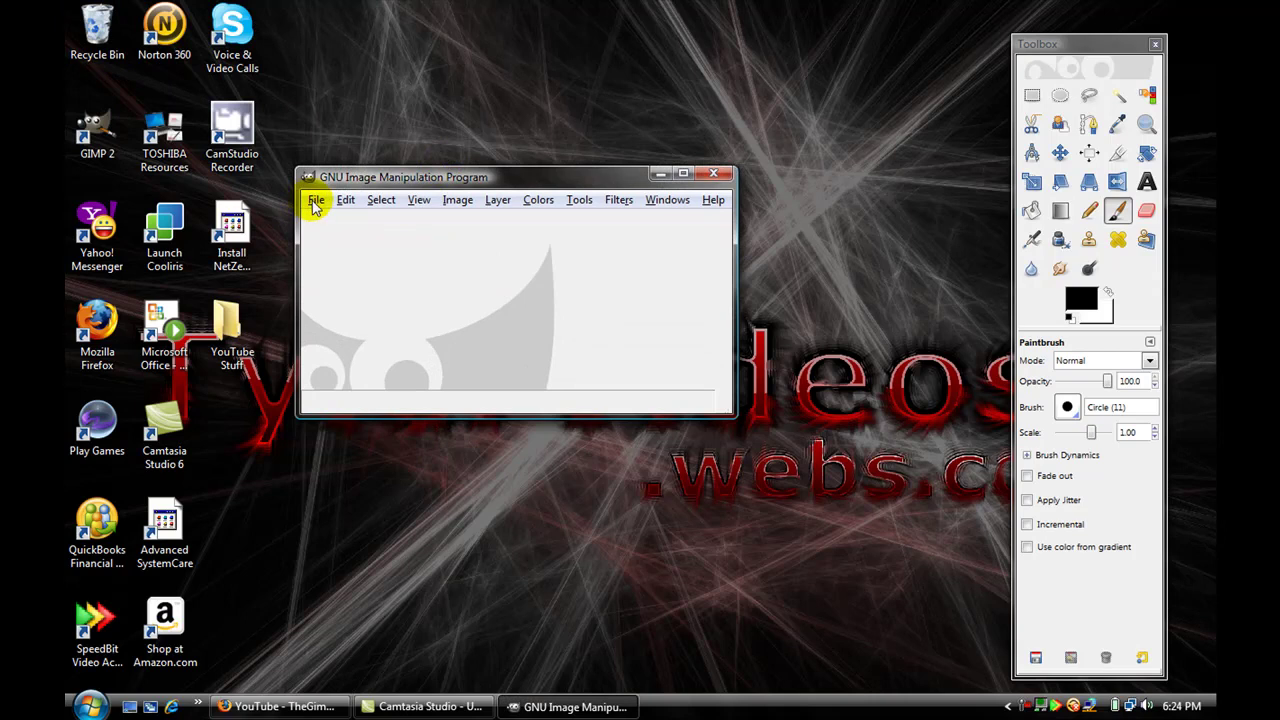
pyautogui.click(315, 201)
pyautogui.click(340, 224)
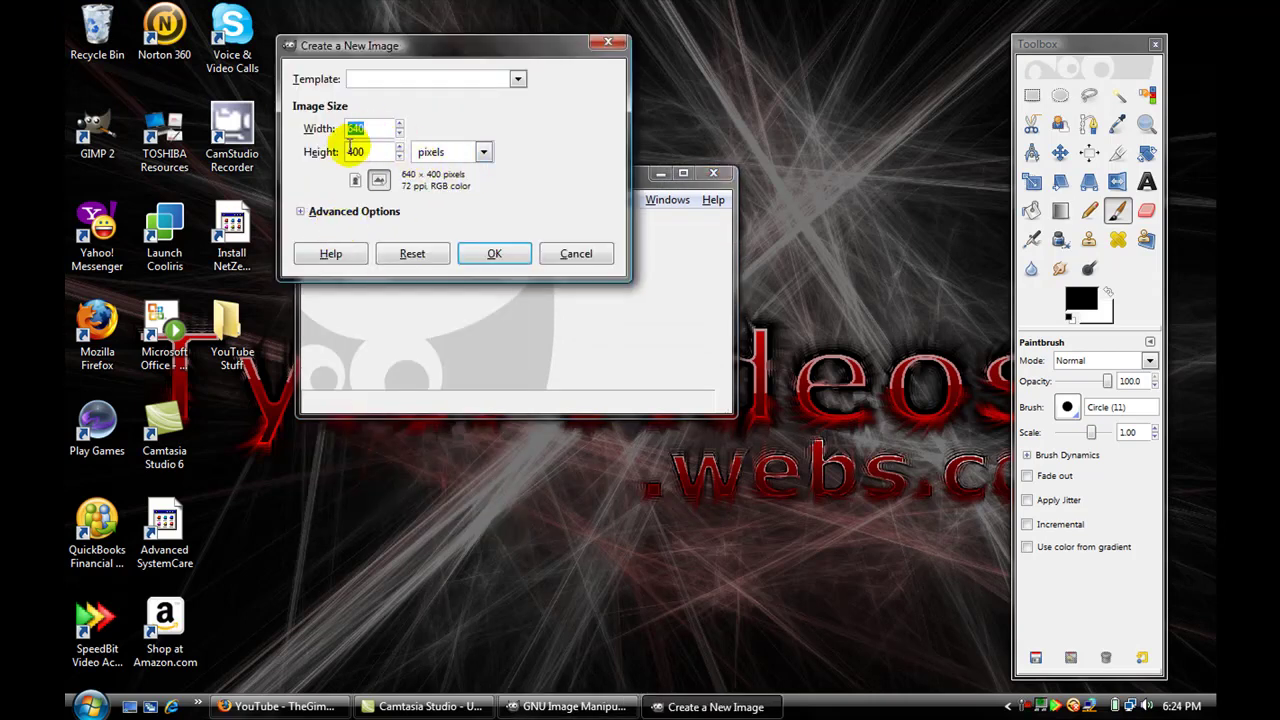
pyautogui.click(494, 253)
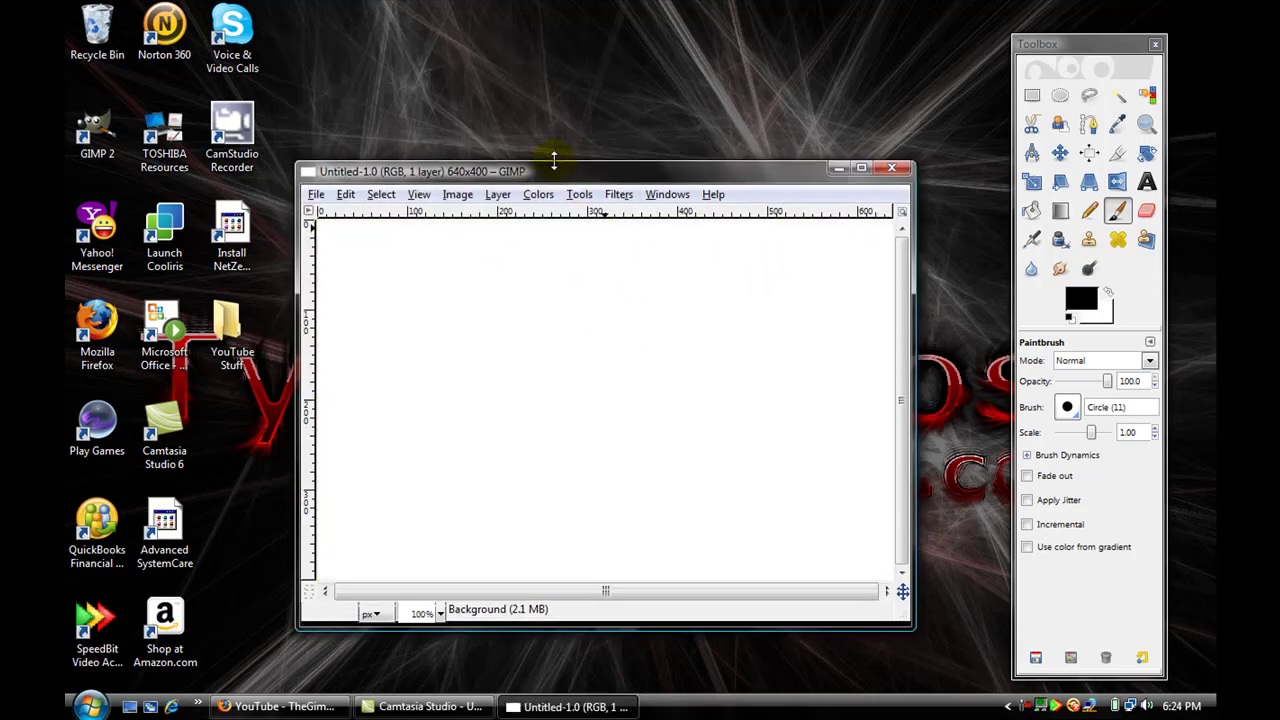
# - Bucket-fill the new canvas black and bring up the Render > Nature > Flame filter
pyautogui.moveTo(555, 176); pyautogui.dragTo(547, 113)
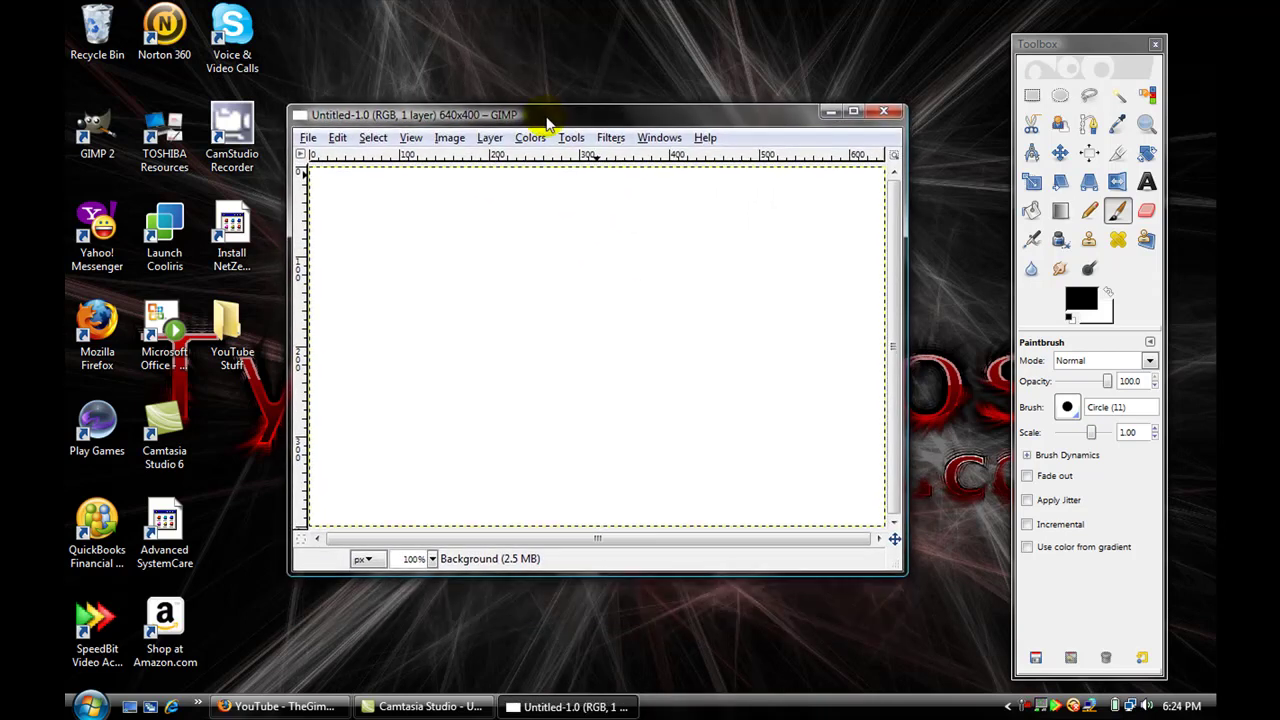
pyautogui.click(1031, 210)
pyautogui.click(709, 371)
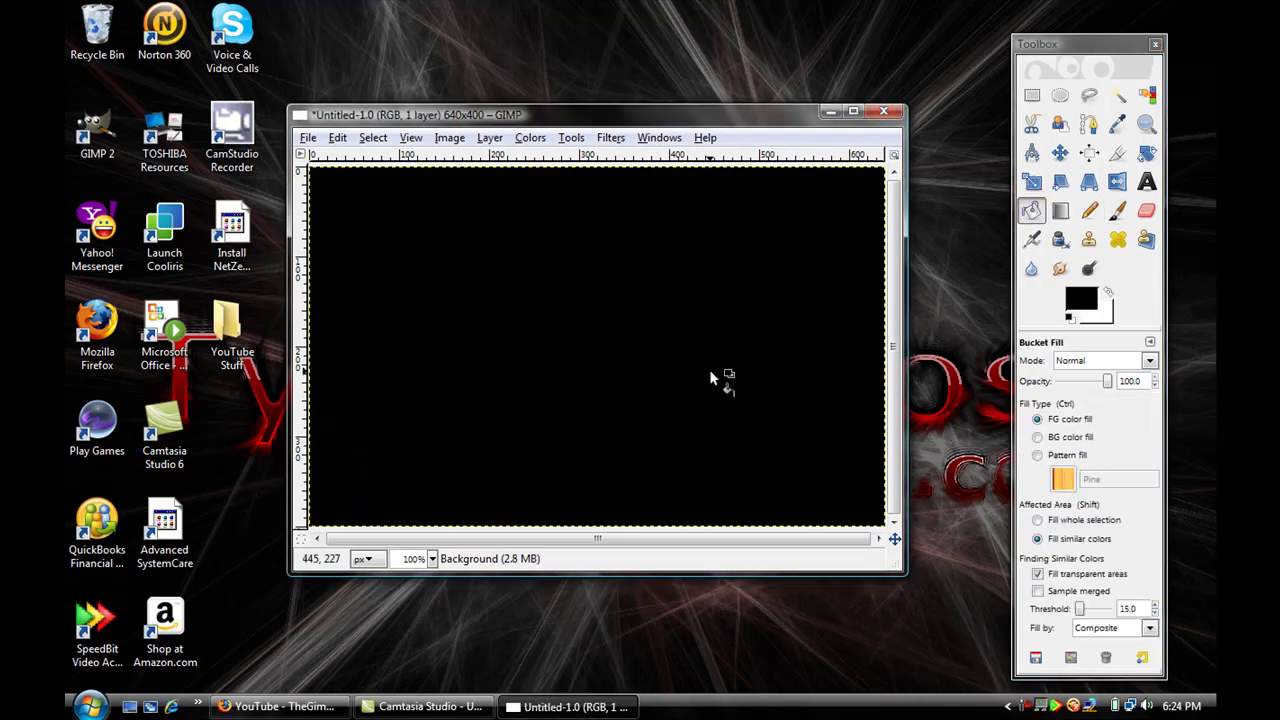
pyautogui.click(609, 138)
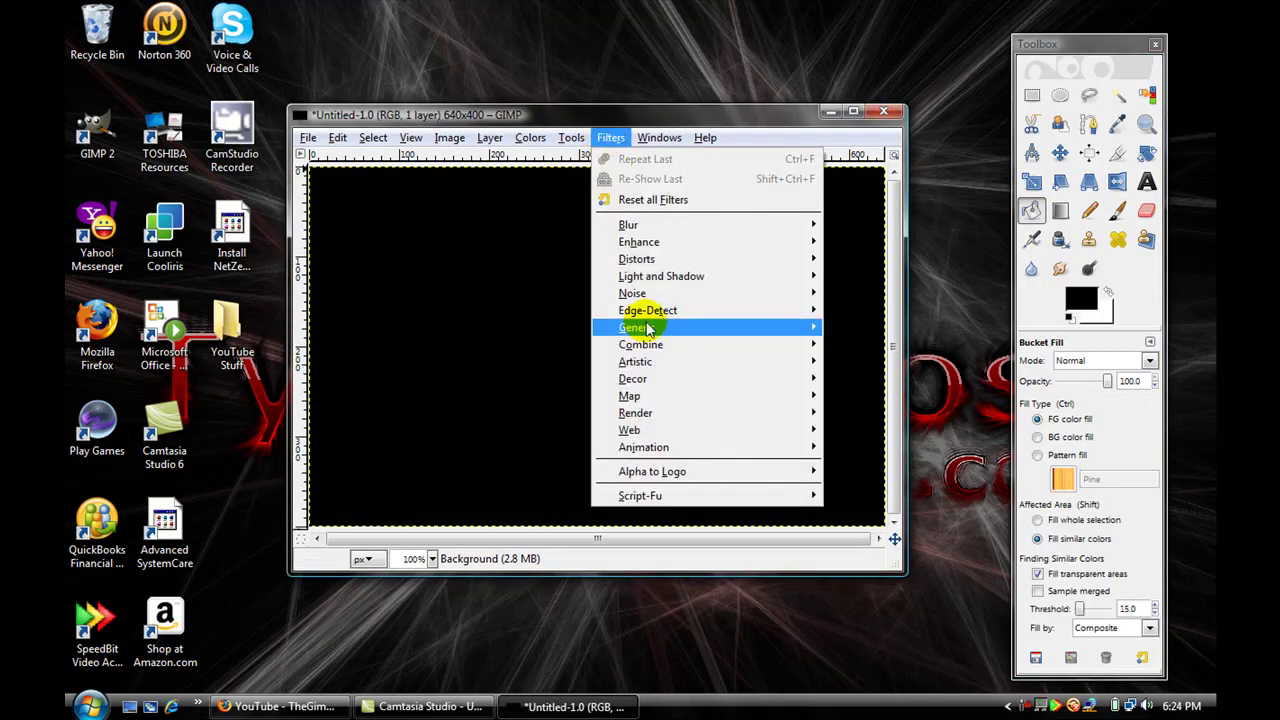
pyautogui.moveTo(636, 413)
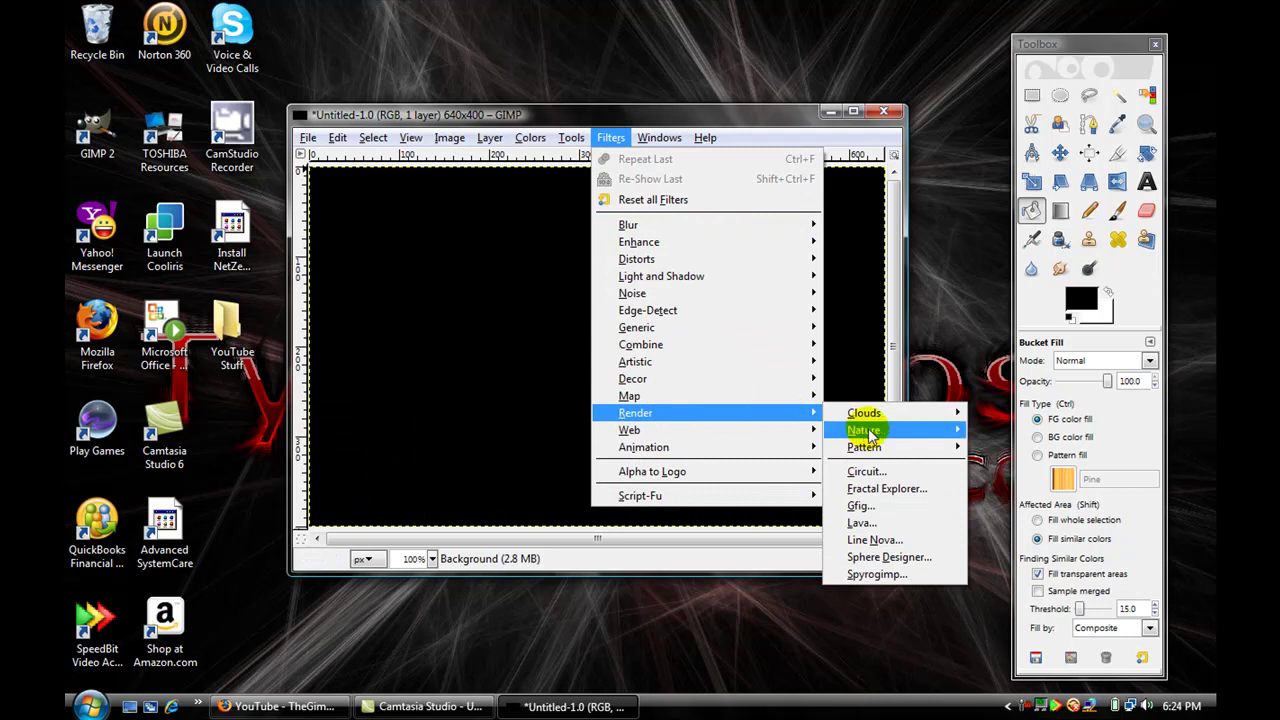
pyautogui.click(998, 432)
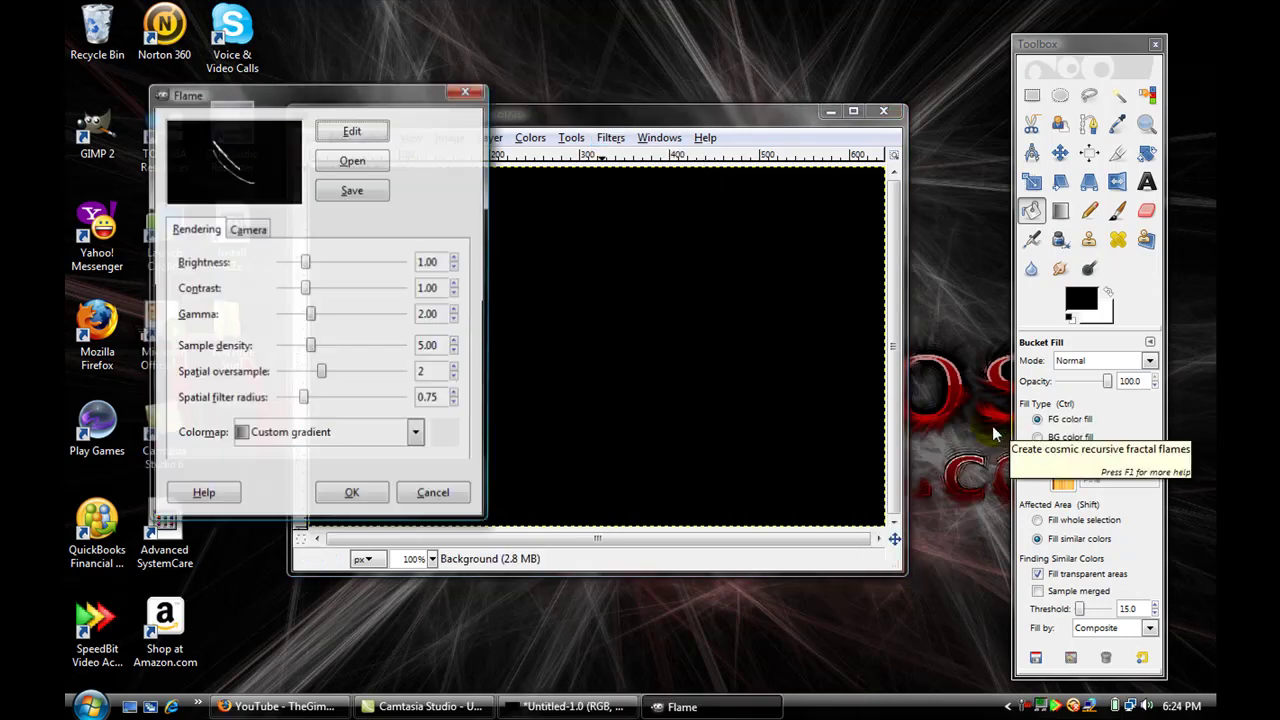
# - Try the Random flame variation at speed 0.50, regenerating patterns three times, then cancel the editor
pyautogui.click(352, 136)
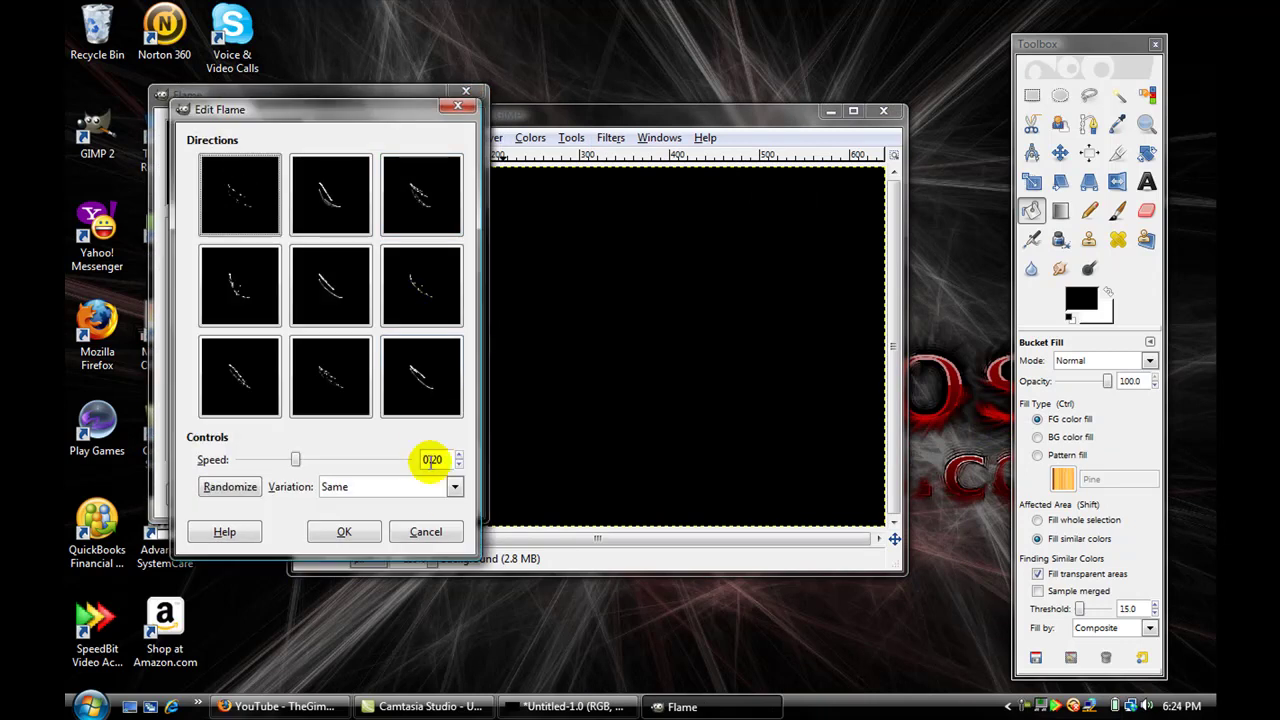
pyautogui.click(454, 487)
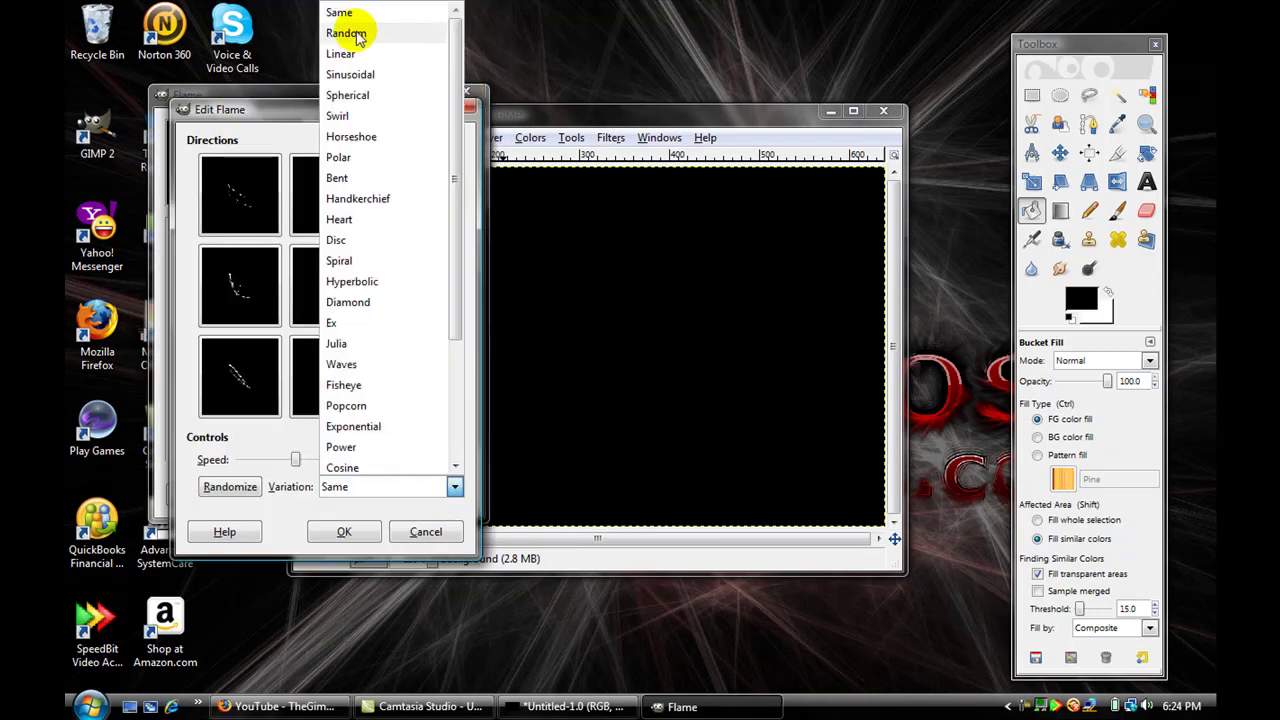
pyautogui.click(358, 37)
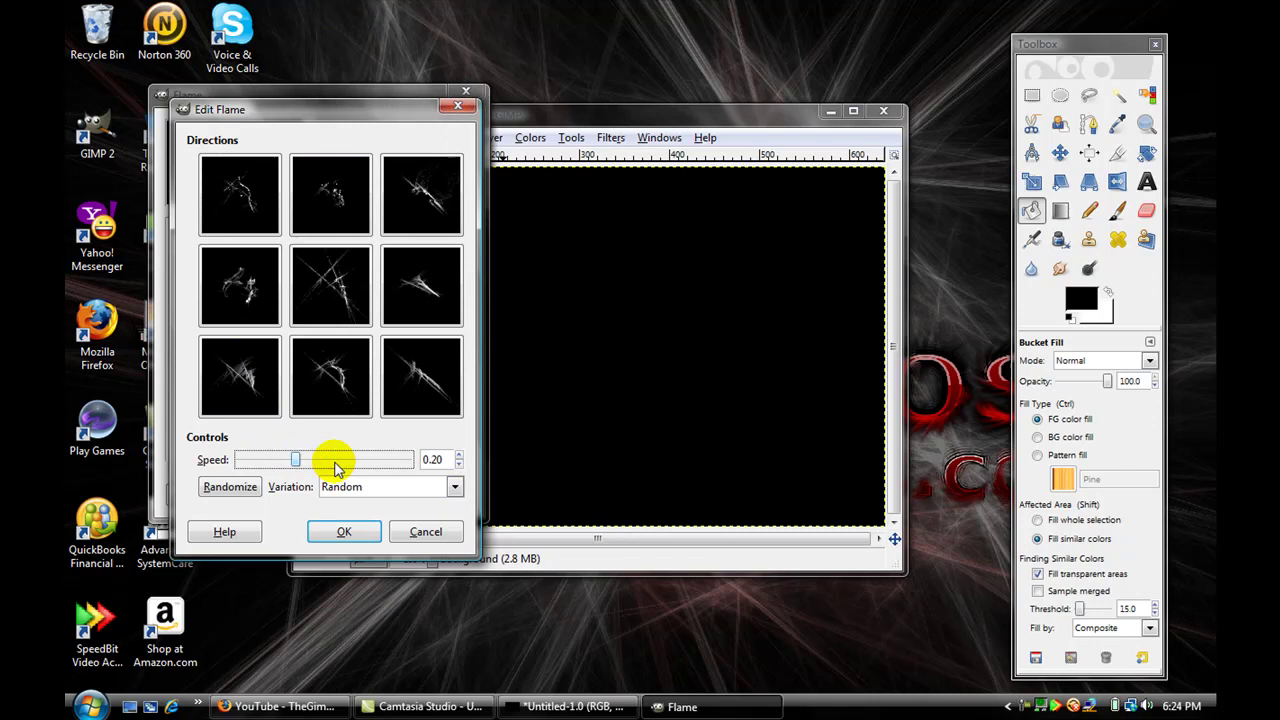
pyautogui.moveTo(335, 465); pyautogui.dragTo(457, 465)
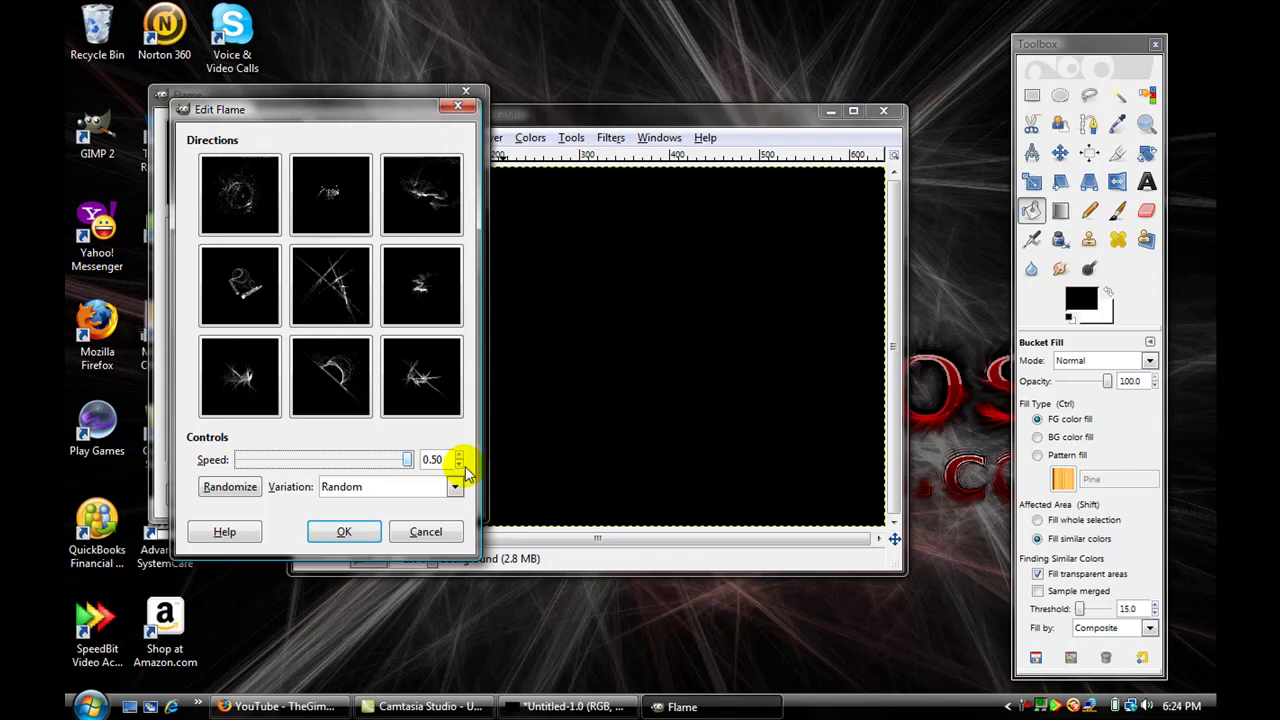
pyautogui.click(215, 494)
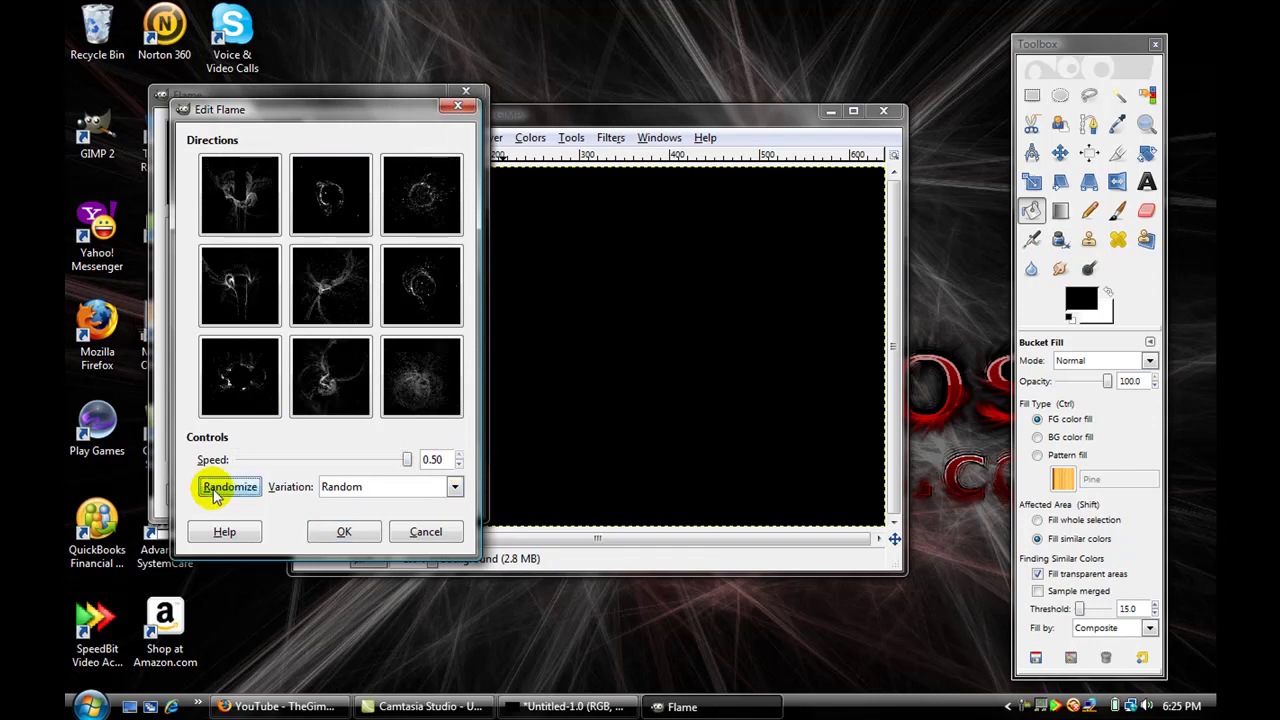
pyautogui.click(214, 494)
pyautogui.click(214, 494)
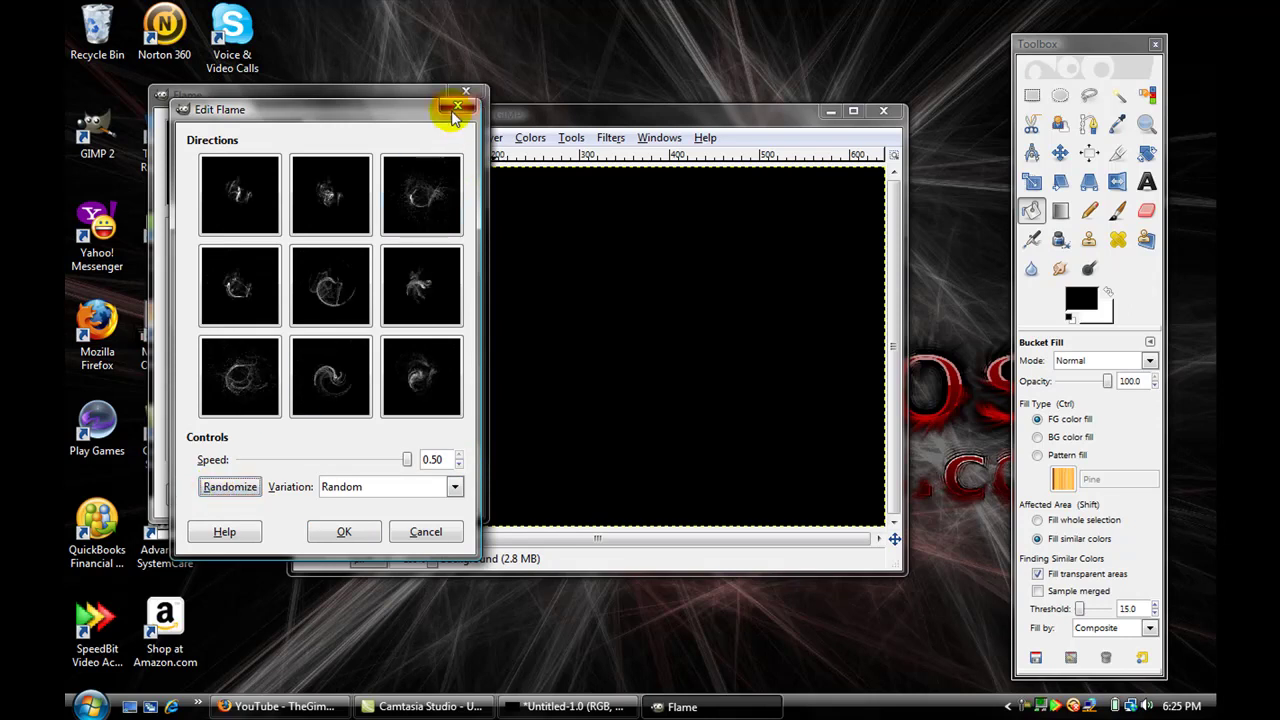
pyautogui.click(456, 107)
# - Set the foreground colour to red (ff0000) and the background colour to black
pyautogui.click(1077, 295)
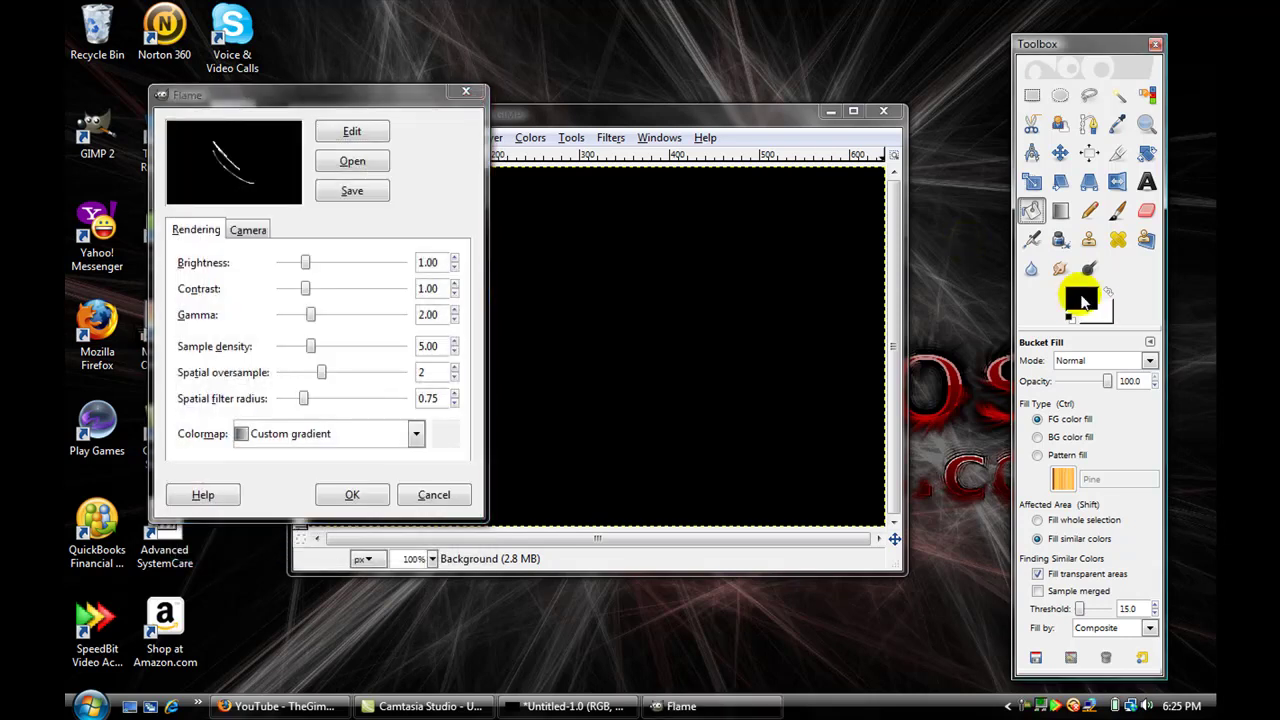
pyautogui.click(459, 294)
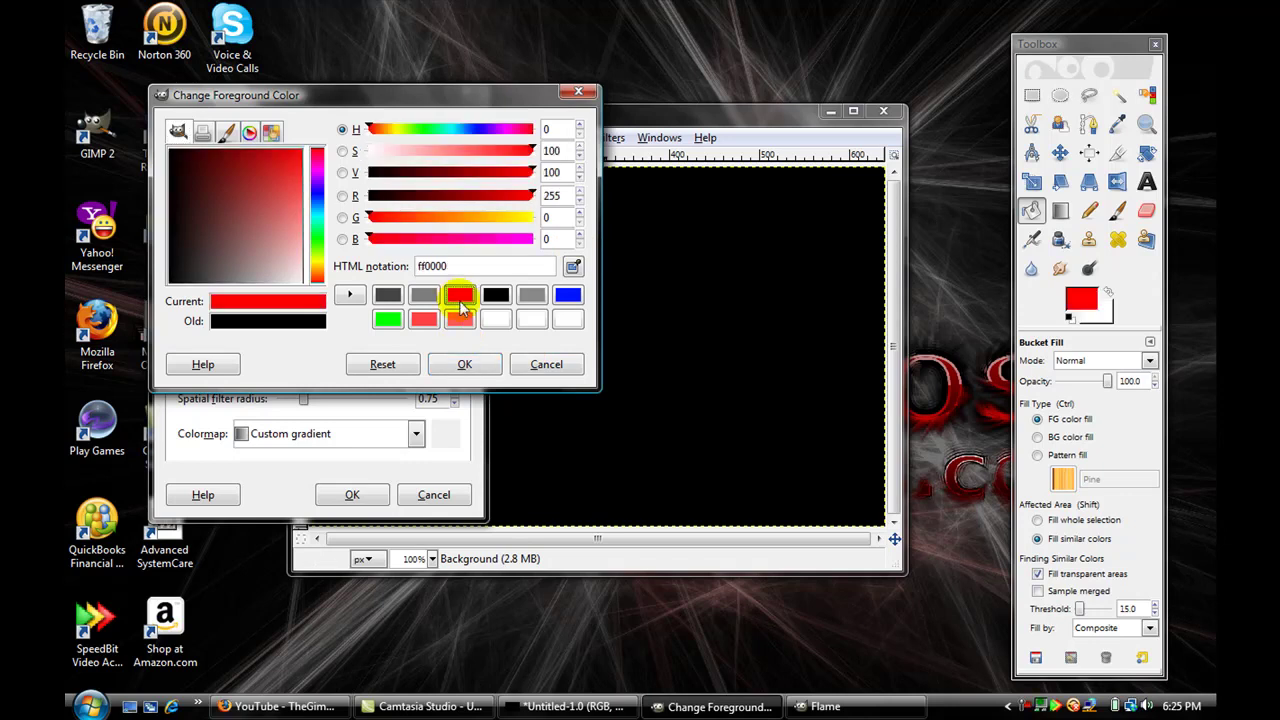
pyautogui.click(464, 364)
pyautogui.click(1106, 314)
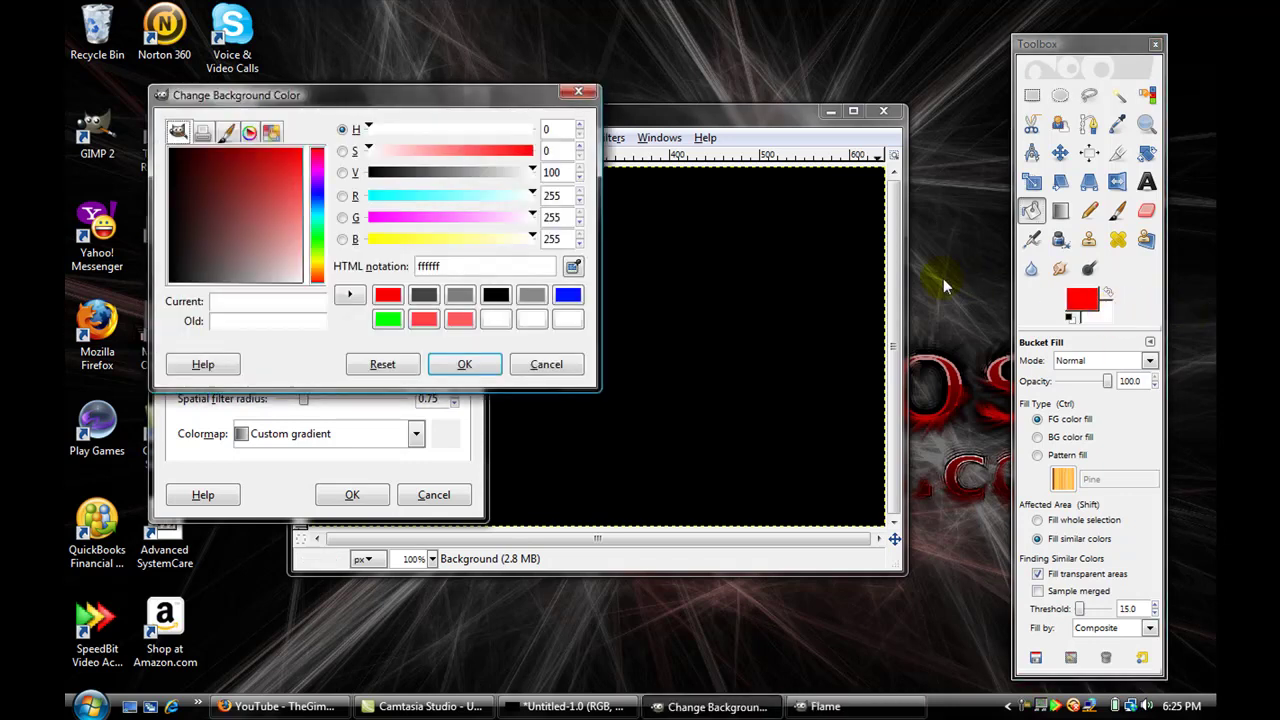
pyautogui.click(496, 295)
pyautogui.click(465, 364)
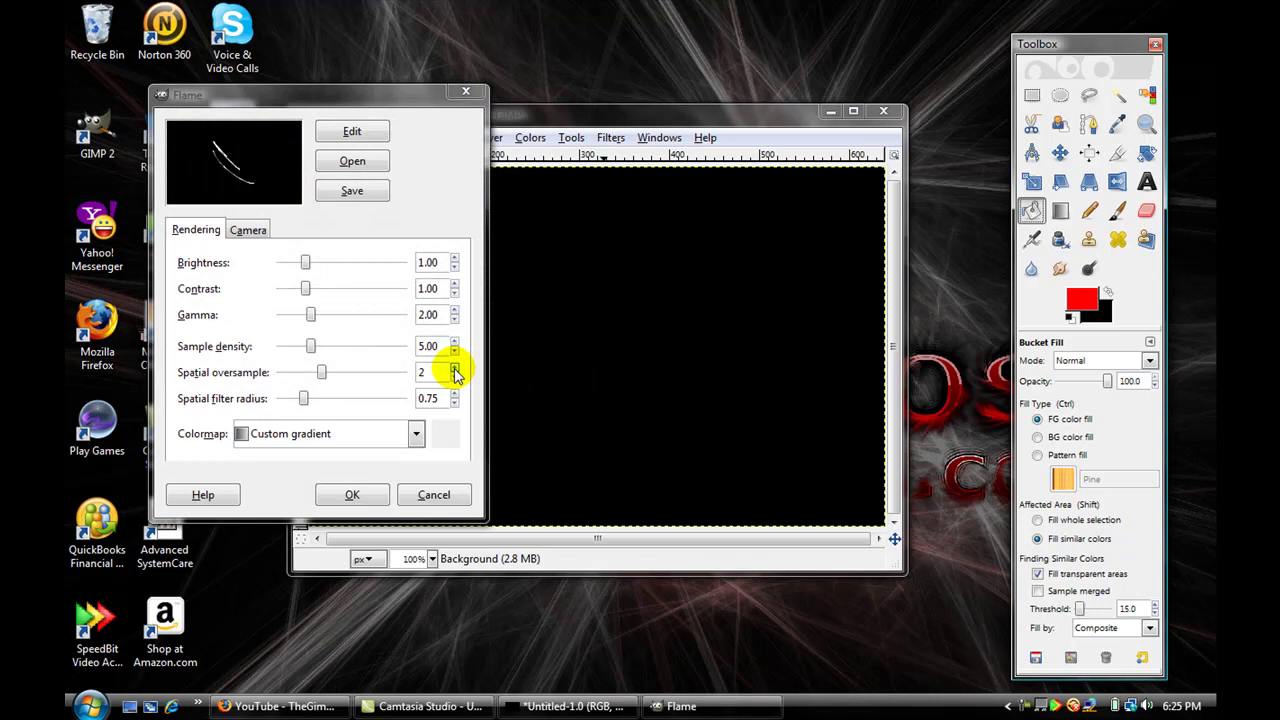
# - With the Flame editor open, change the background colour to white (ffffff), then close the editor
pyautogui.click(340, 131)
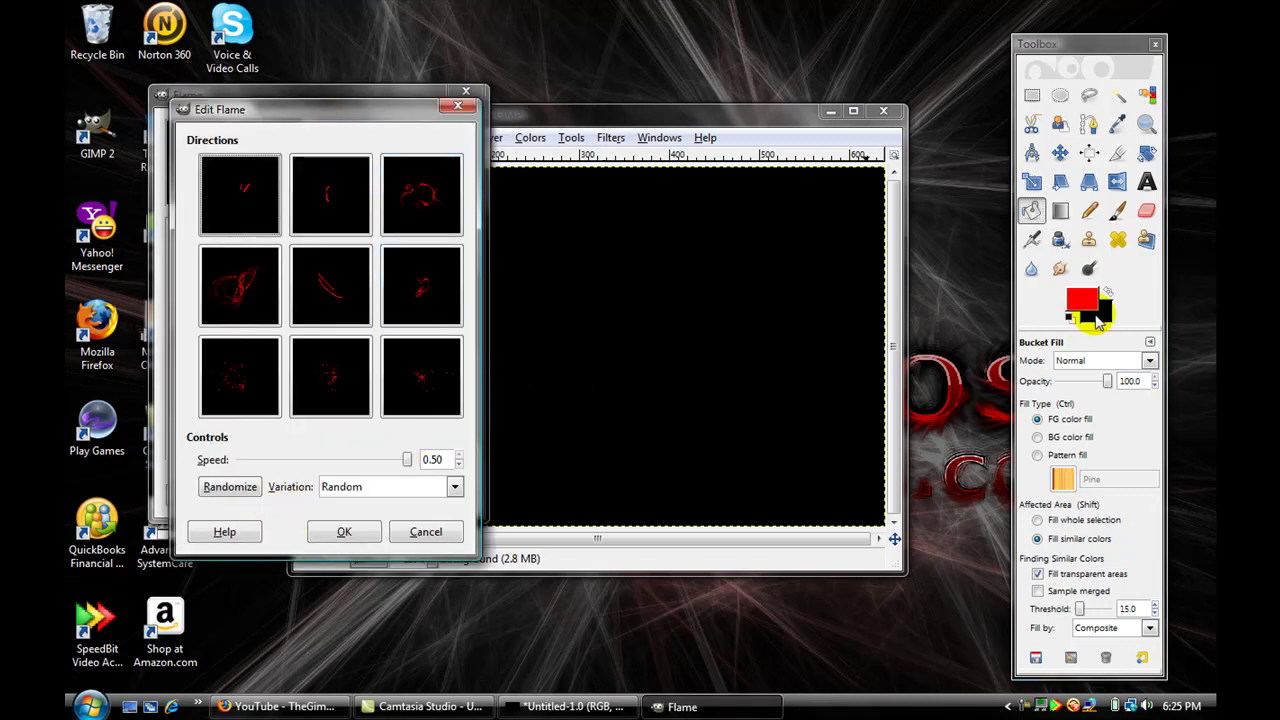
pyautogui.click(1098, 316)
pyautogui.click(496, 319)
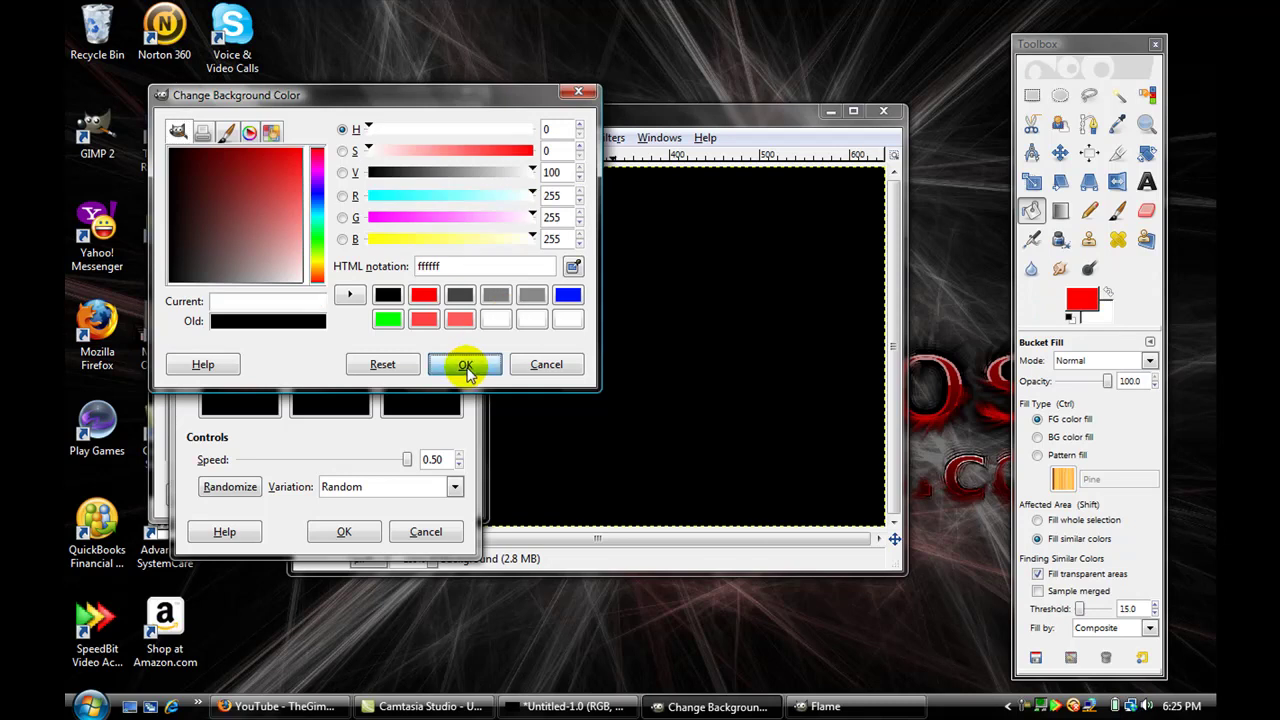
pyautogui.click(465, 364)
pyautogui.click(425, 531)
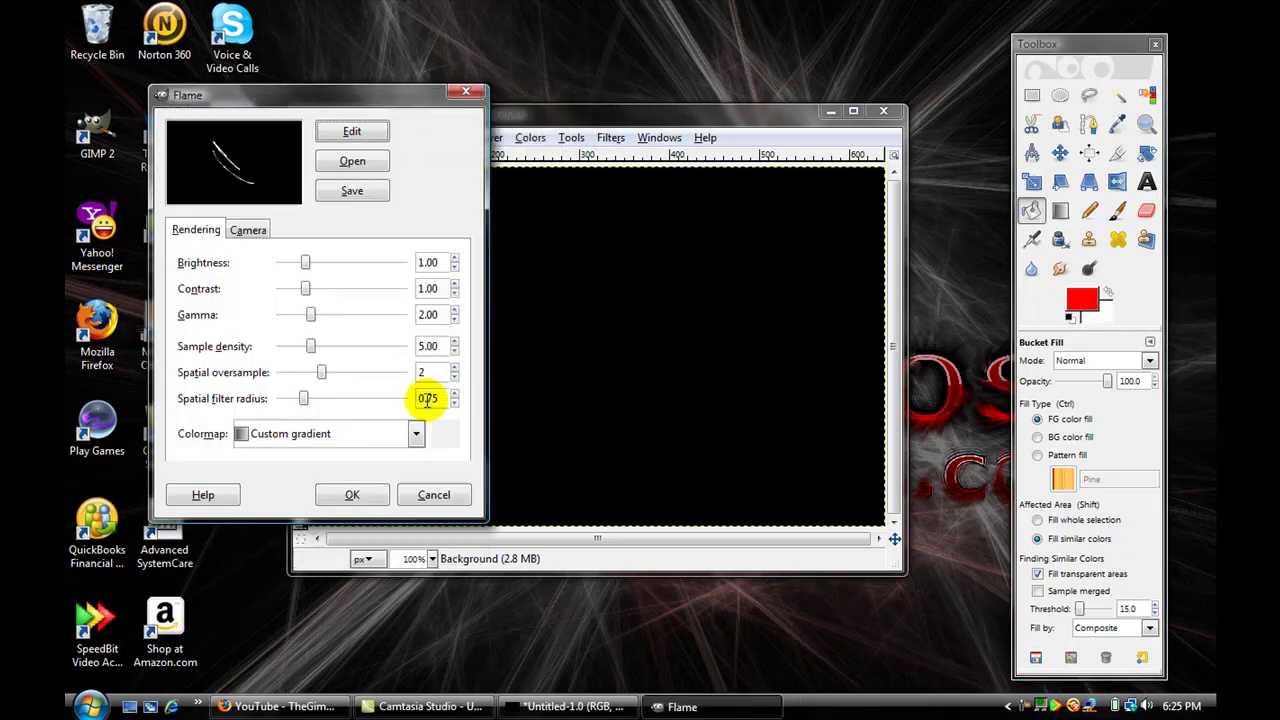
# - Regenerate random red-and-white flame patterns seven times in the Flame editor
pyautogui.click(352, 131)
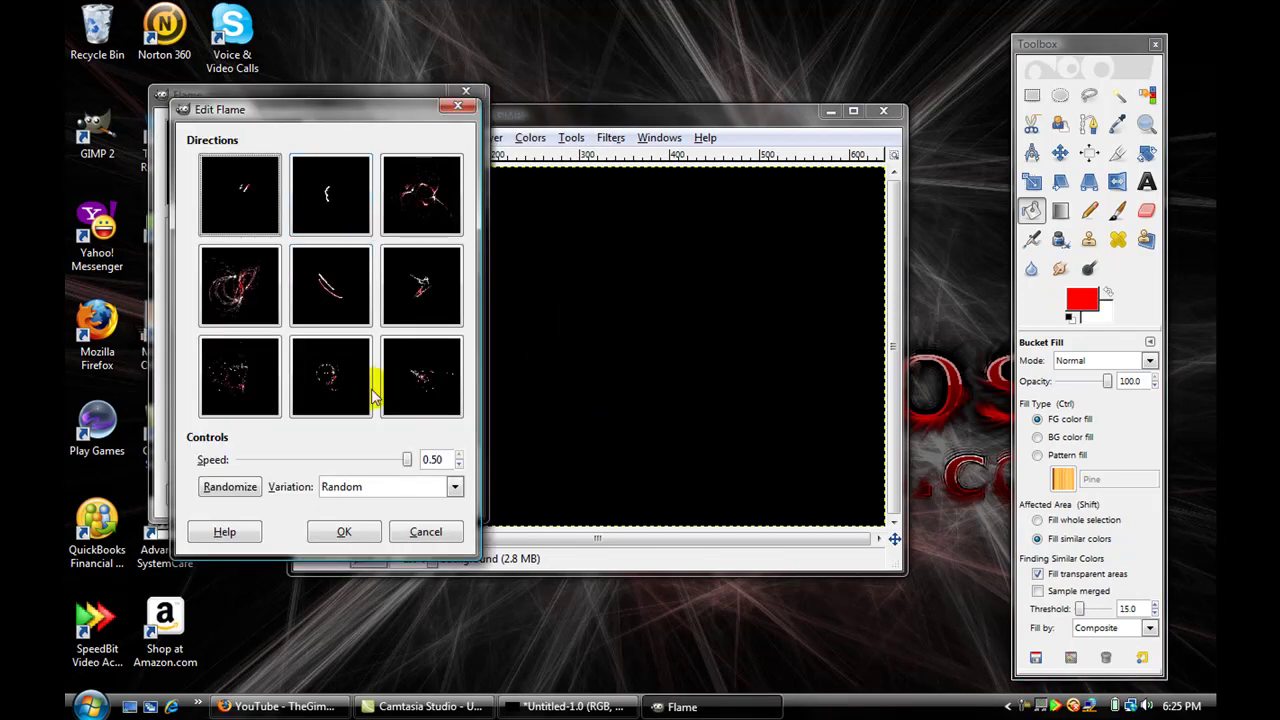
pyautogui.click(254, 489)
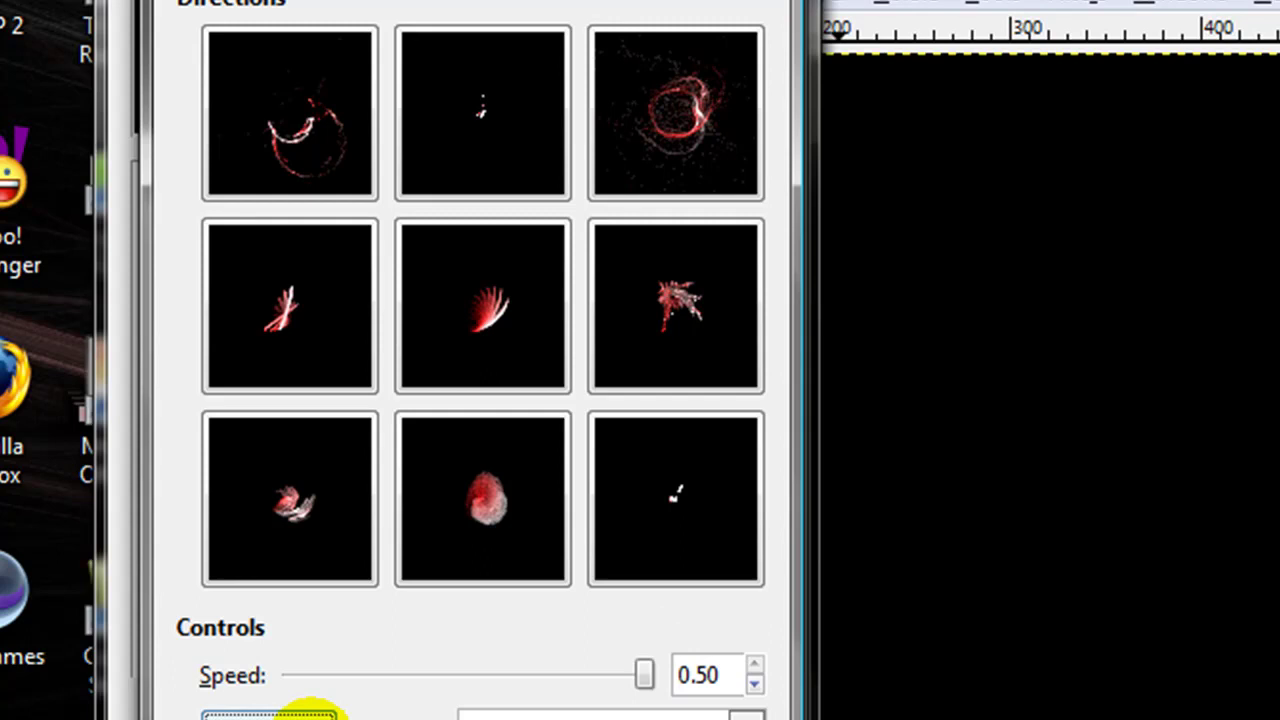
pyautogui.click(308, 714)
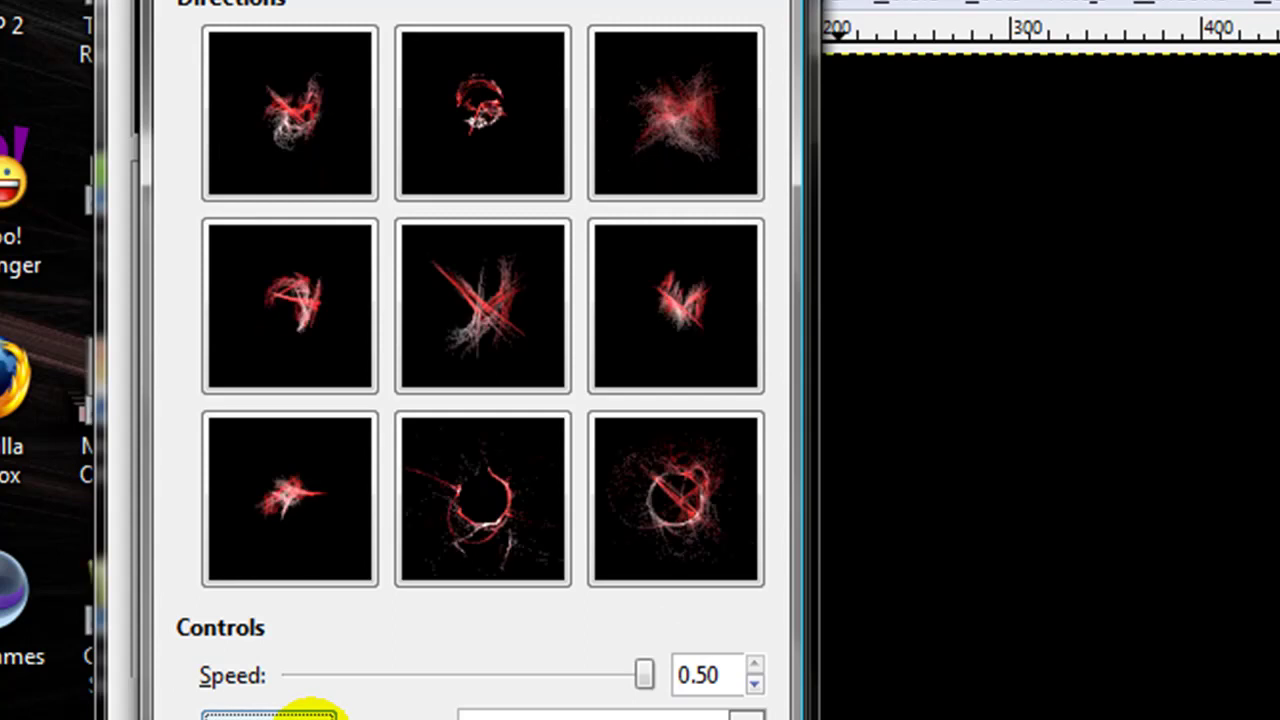
pyautogui.click(308, 714)
pyautogui.click(308, 714)
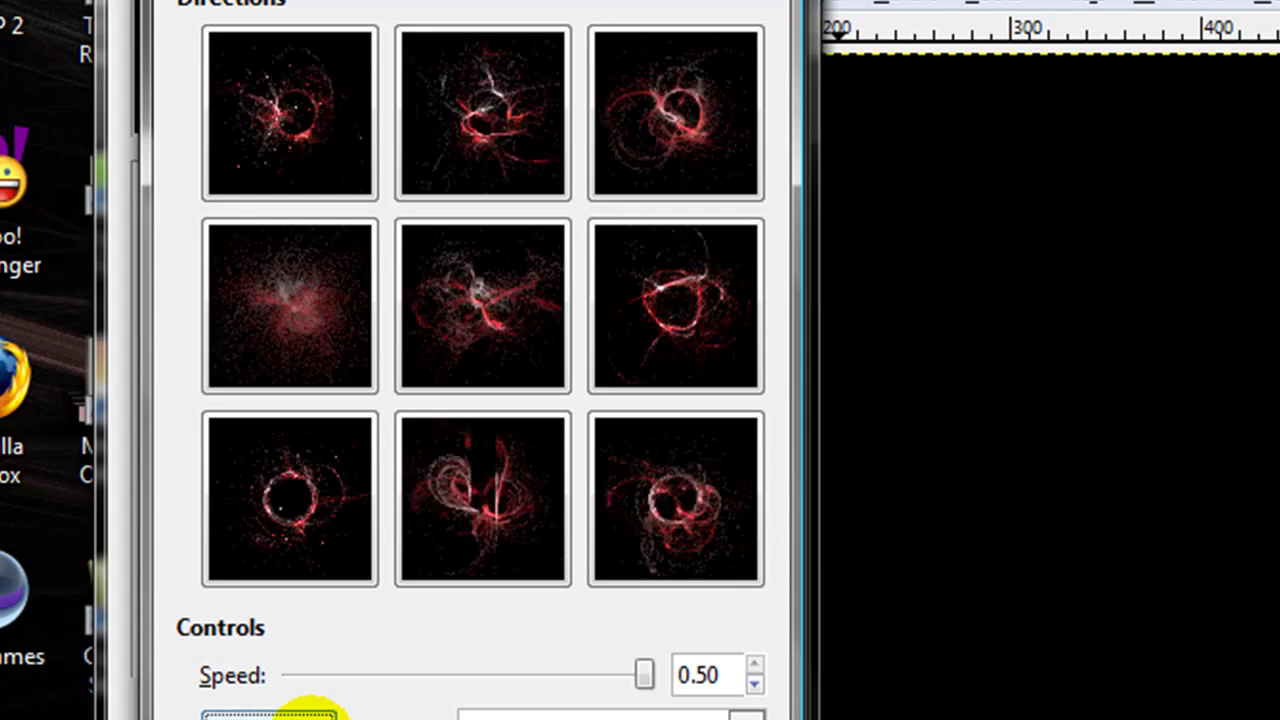
pyautogui.click(308, 714)
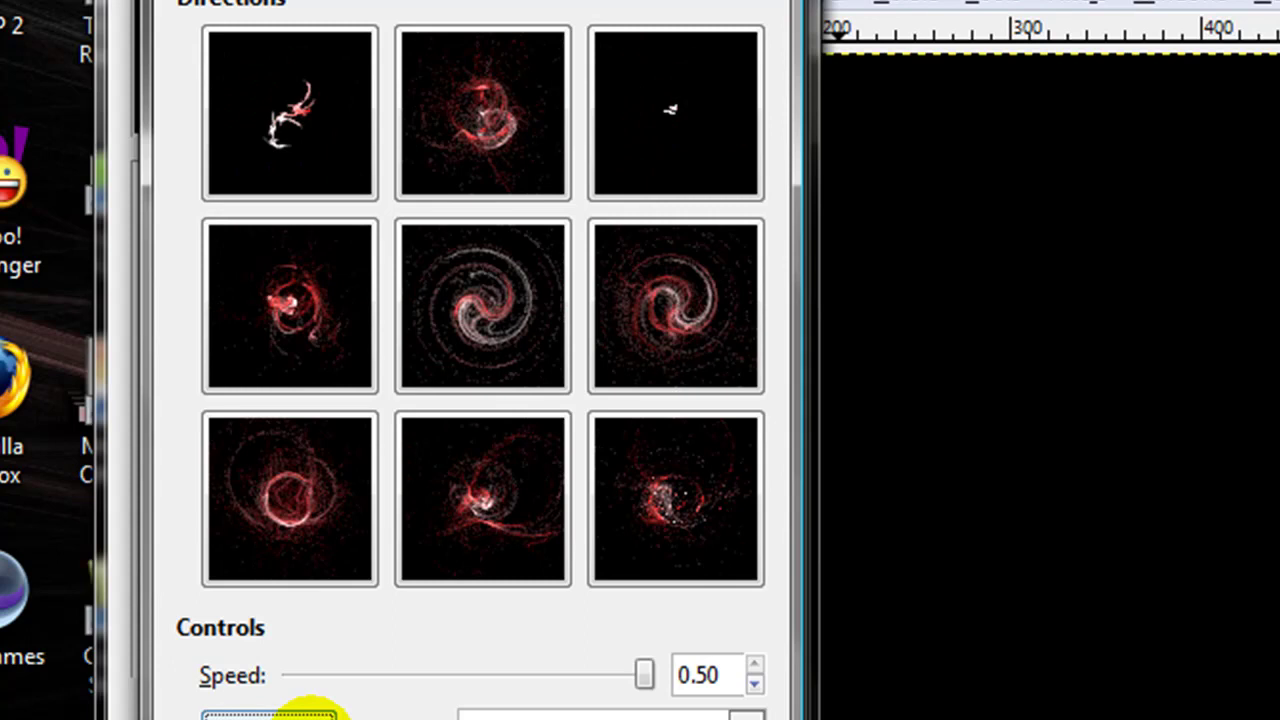
pyautogui.click(308, 714)
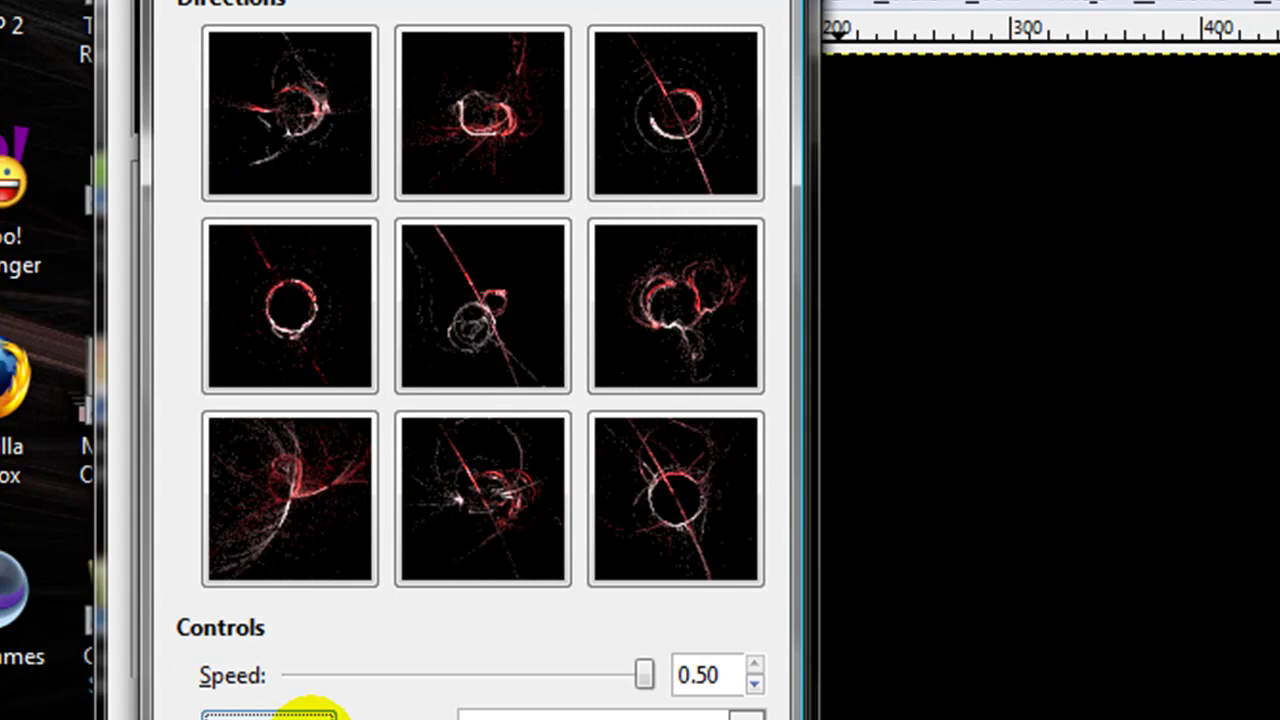
pyautogui.click(308, 714)
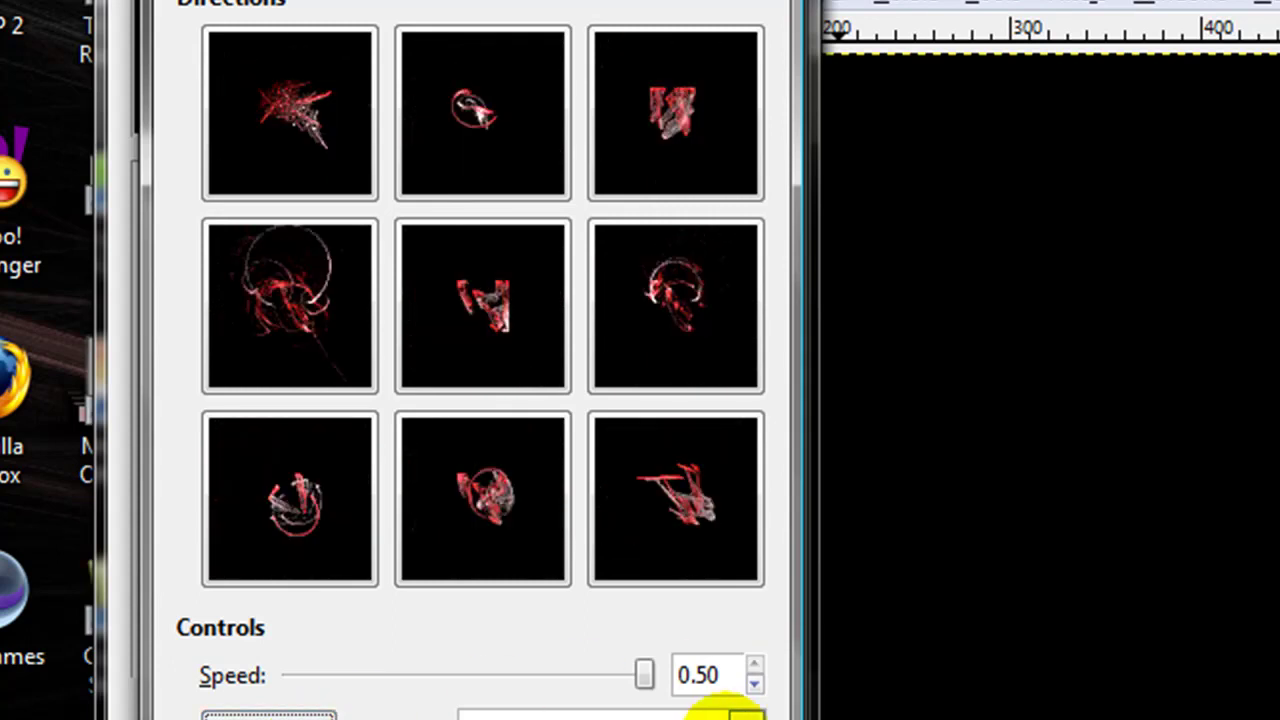
# - Switch the variation to Fisheye and keep the top-left flame pattern
pyautogui.click(745, 714)
pyautogui.click(600, 517)
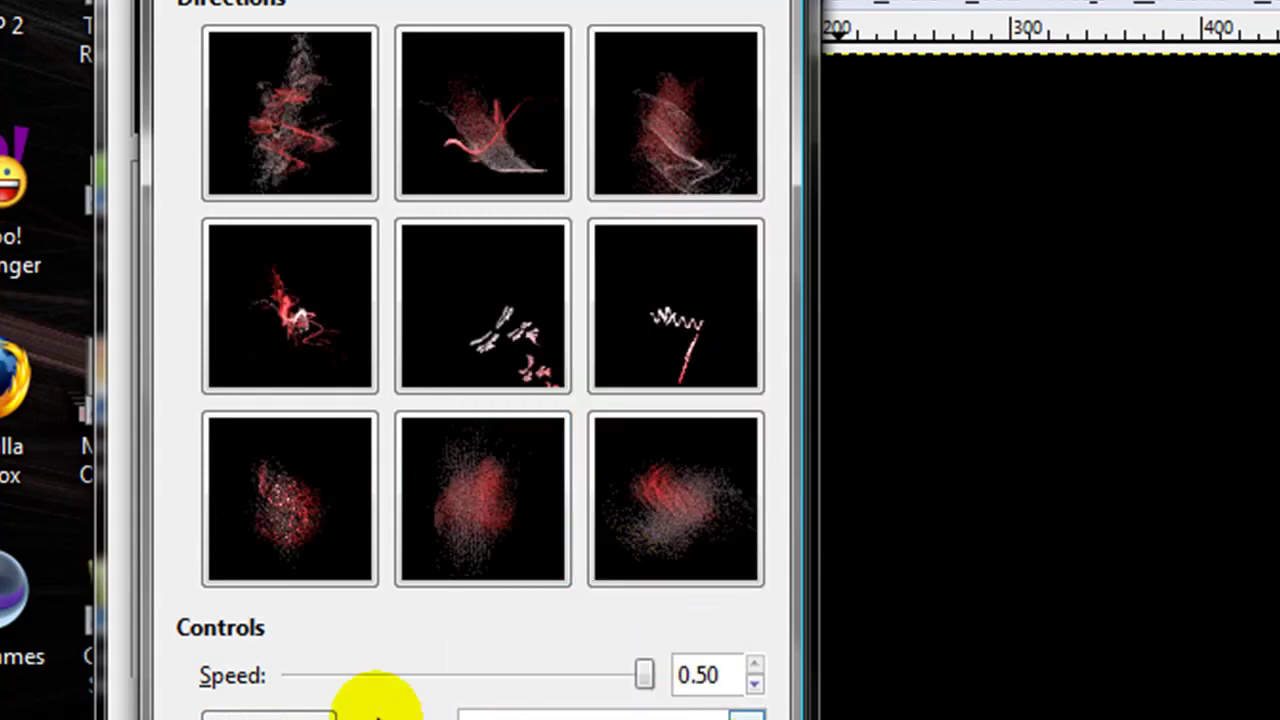
pyautogui.click(318, 175)
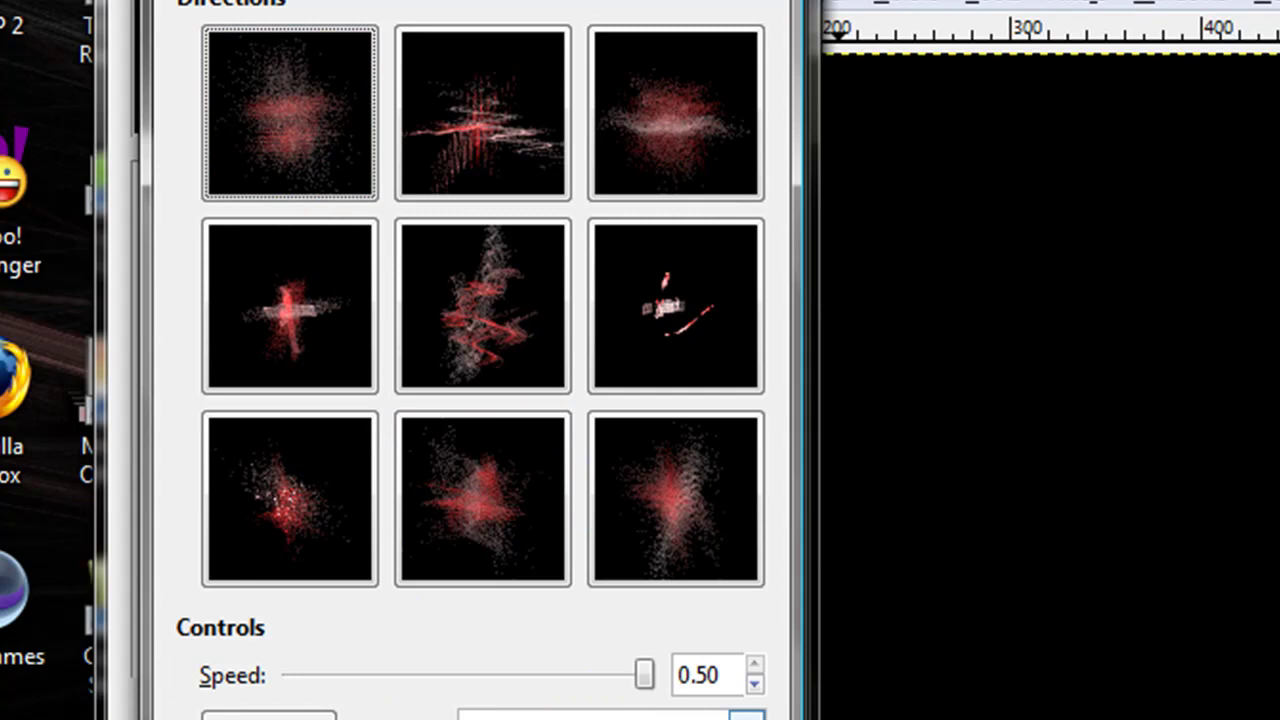
pyautogui.press('Return')
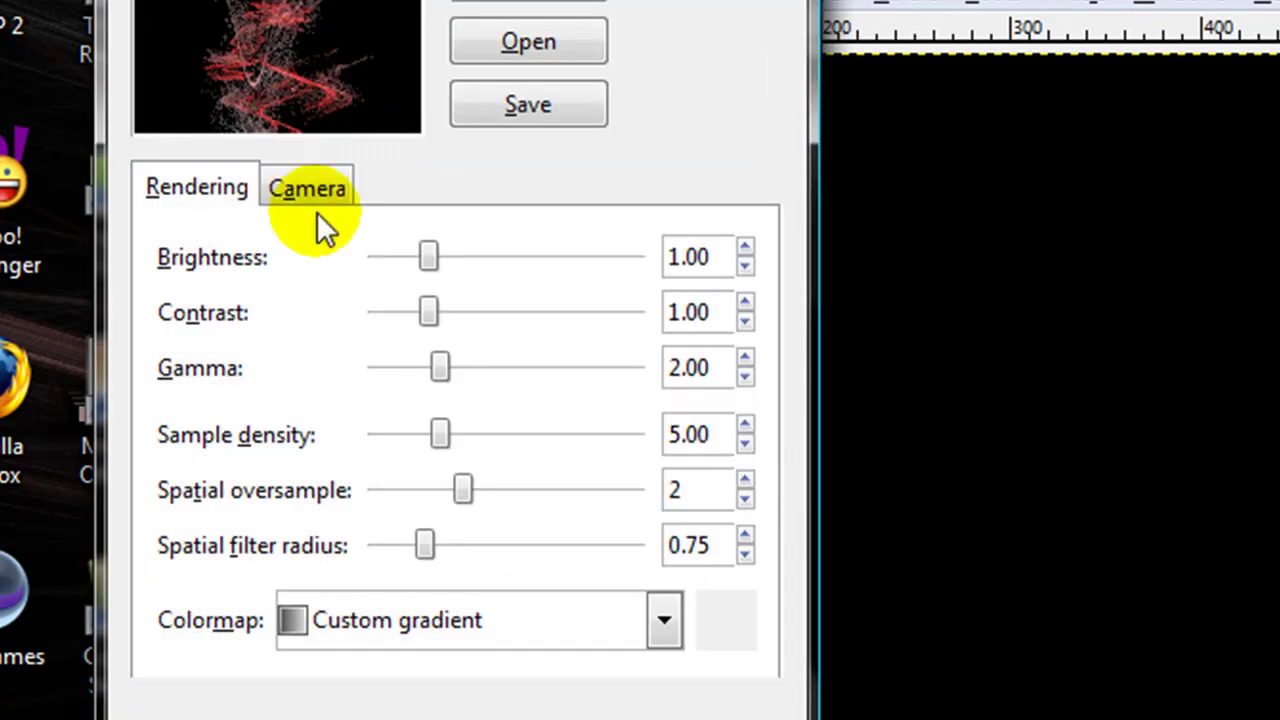
# - Set the flame camera to zoom 0.32 with X offset 0.04 and Y offset 0.06
pyautogui.click(311, 187)
pyautogui.click(446, 256)
pyautogui.moveTo(446, 256); pyautogui.dragTo(485, 258)
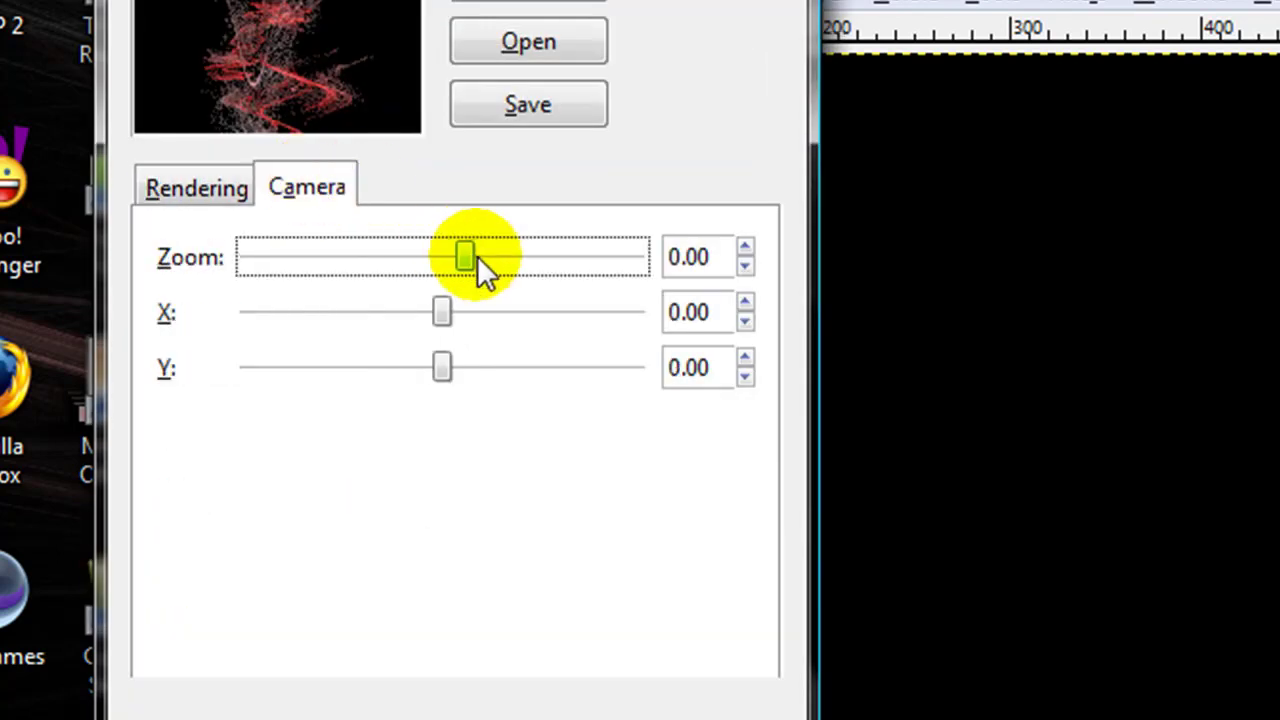
pyautogui.click(441, 313)
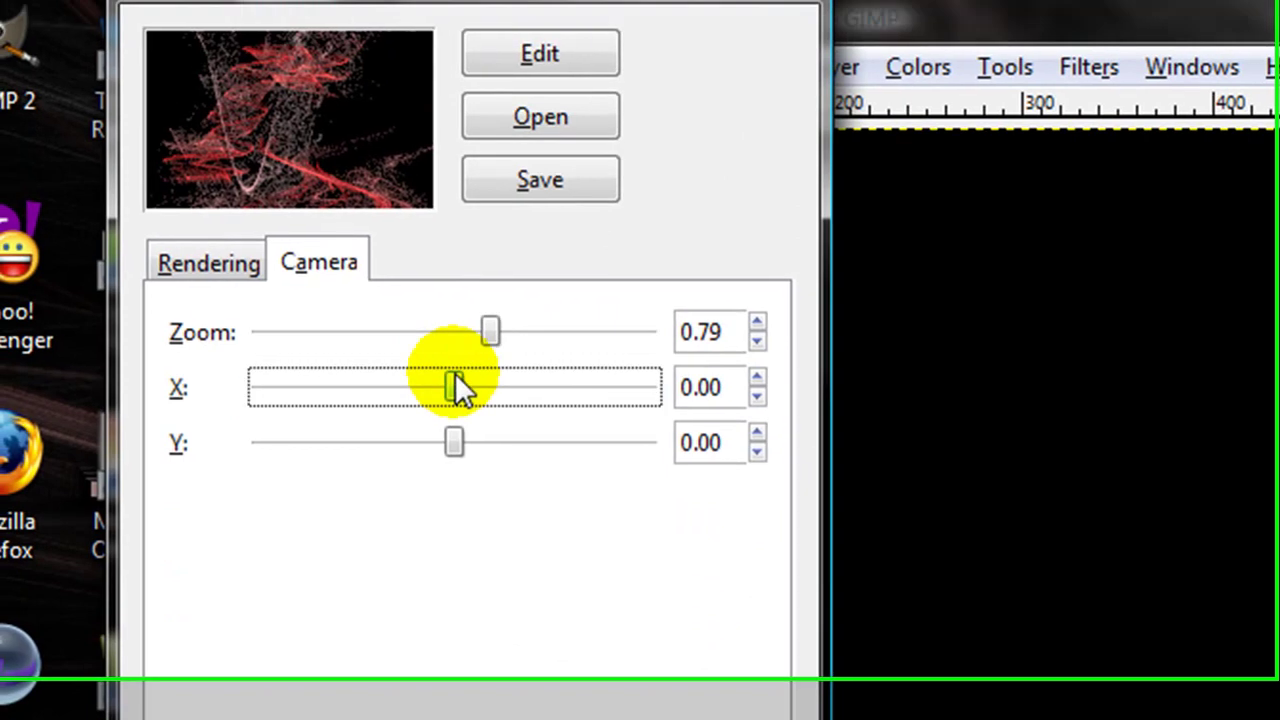
pyautogui.moveTo(455, 385); pyautogui.dragTo(463, 439)
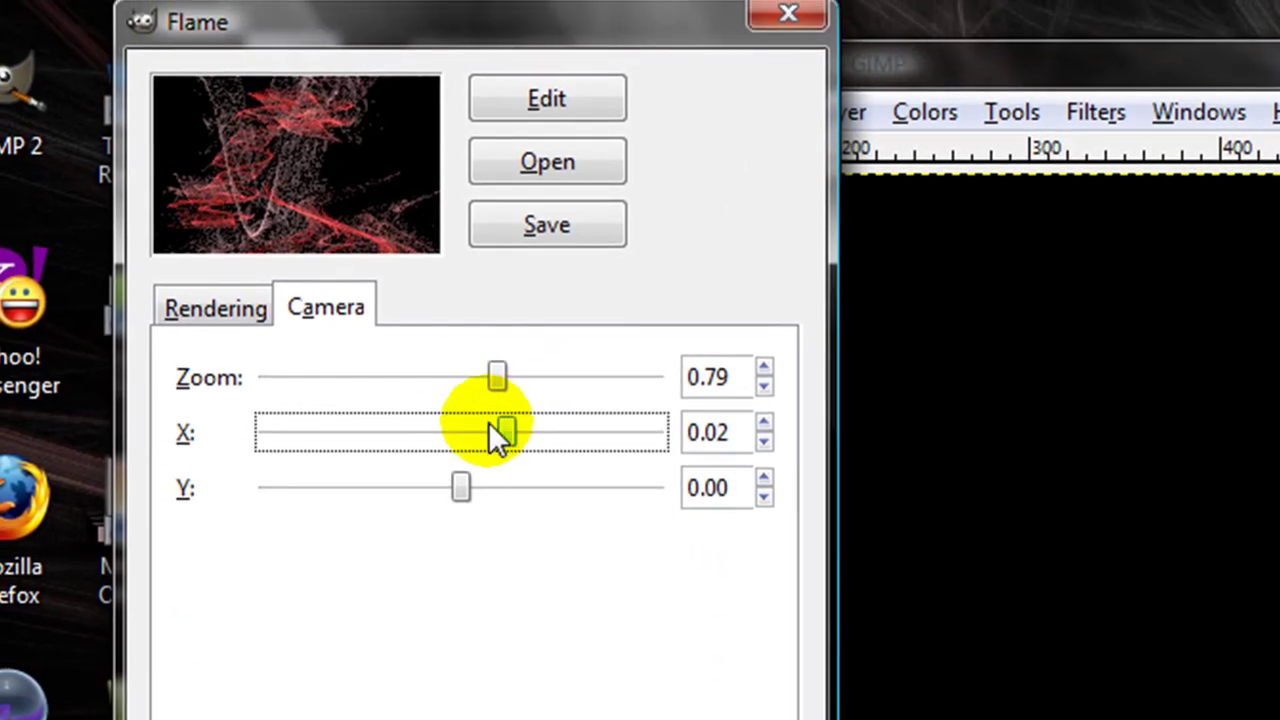
pyautogui.moveTo(523, 491); pyautogui.dragTo(470, 495)
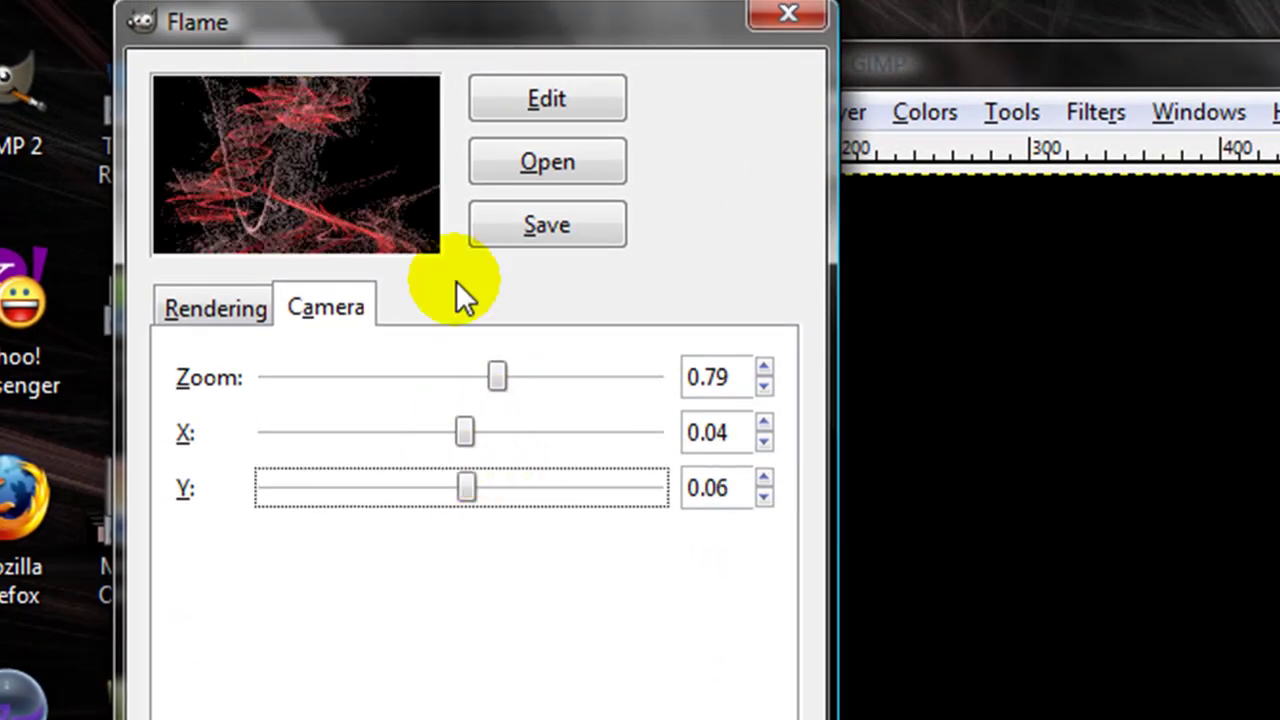
pyautogui.moveTo(490, 377); pyautogui.dragTo(469, 377)
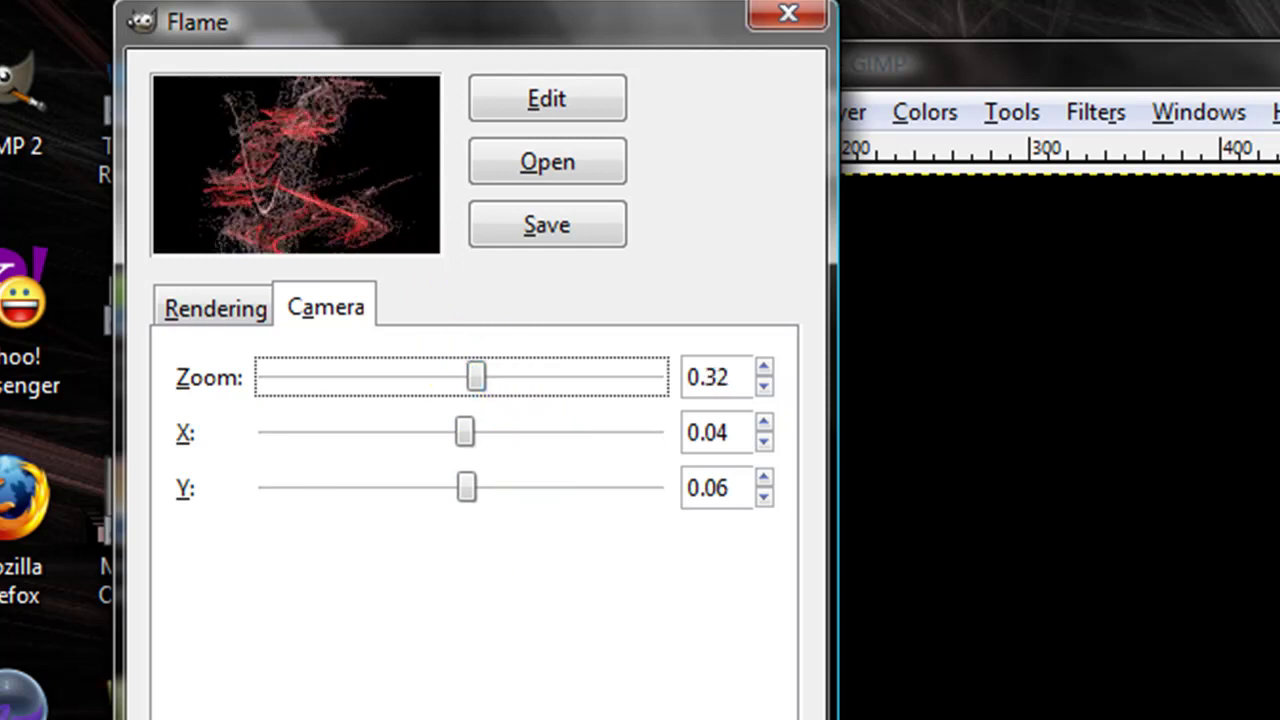
# - Accept the Flame settings to render the red-and-white flame onto the black canvas
pyautogui.click(335, 618)
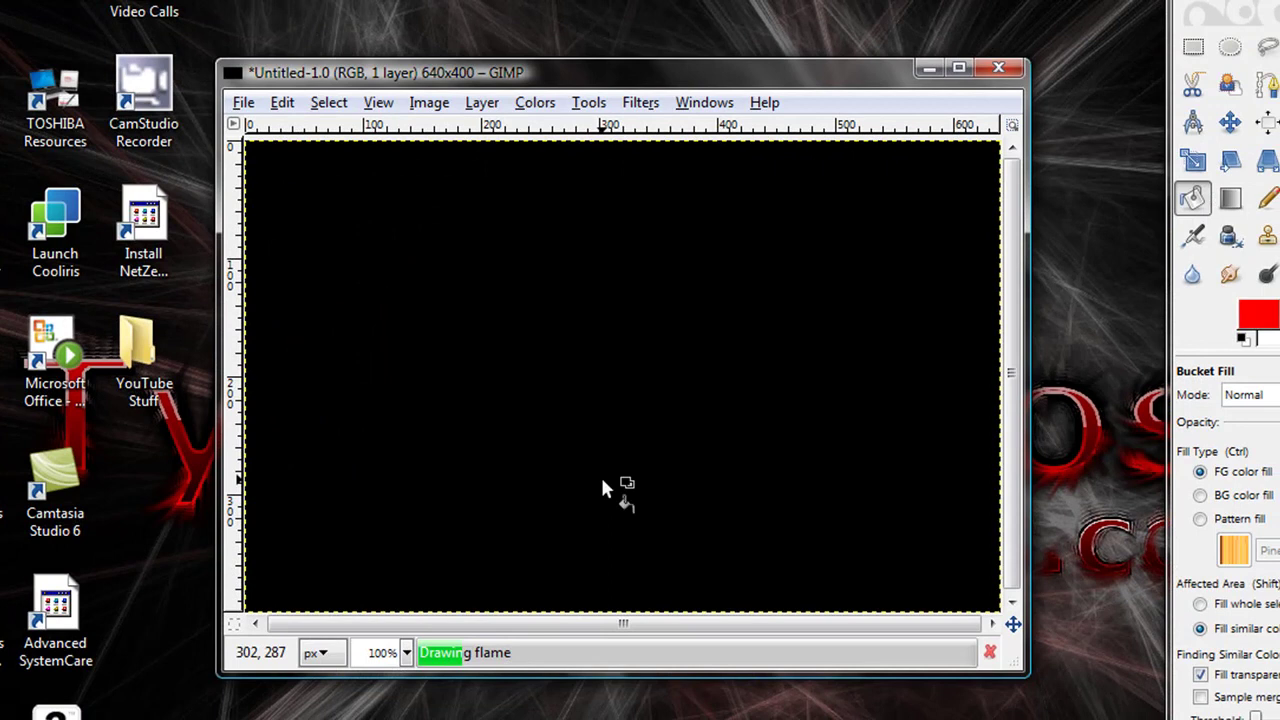